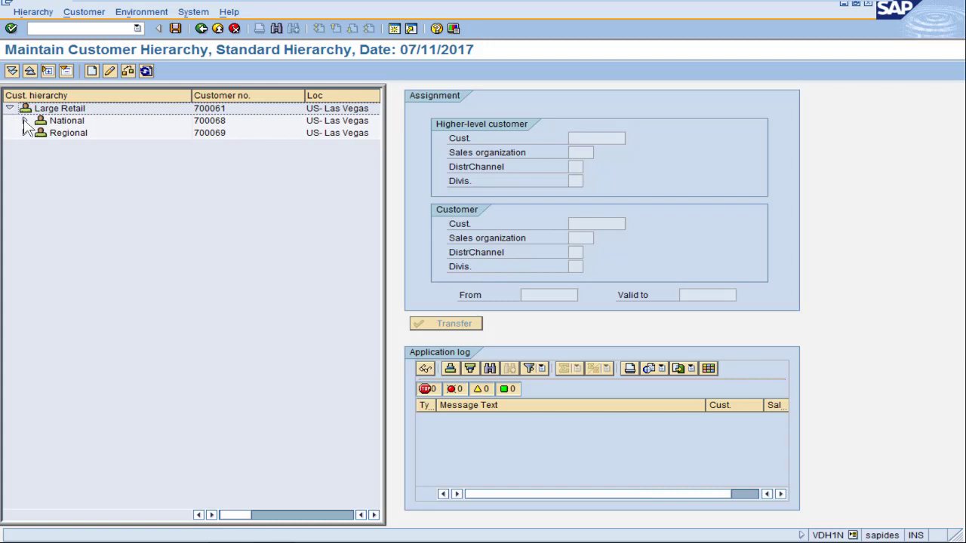
Expand all levels of the Large Retail customer hierarchy, including the National and Regional branches
left_click(25, 120)
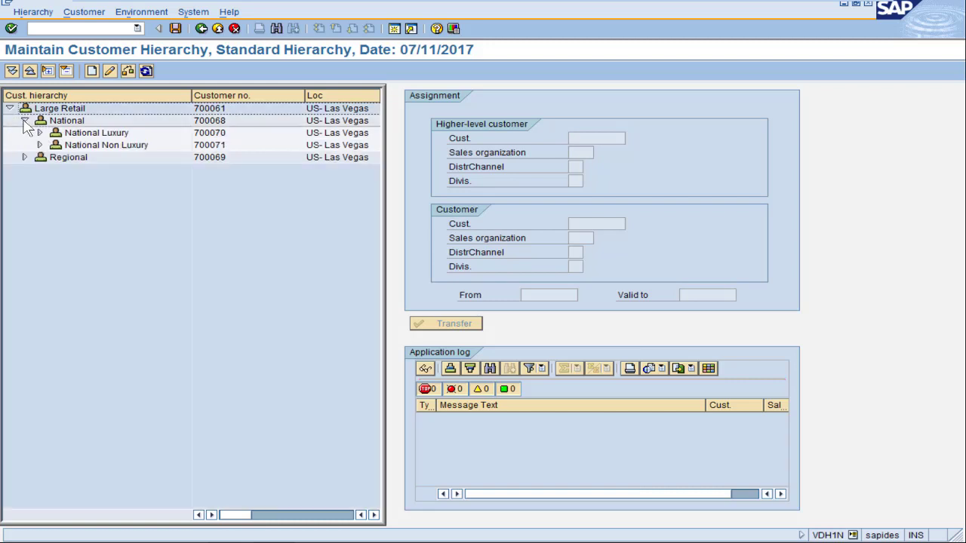
left_click(40, 133)
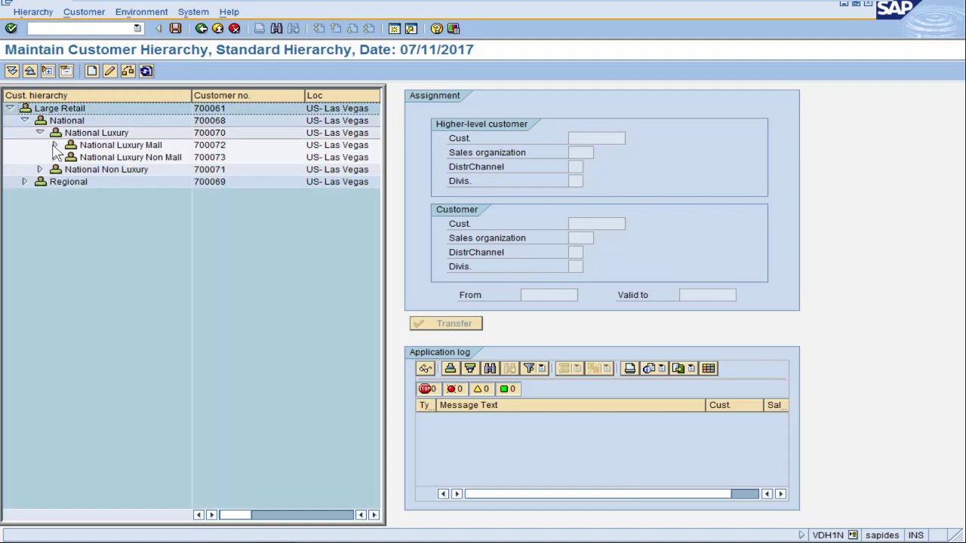
left_click(54, 145)
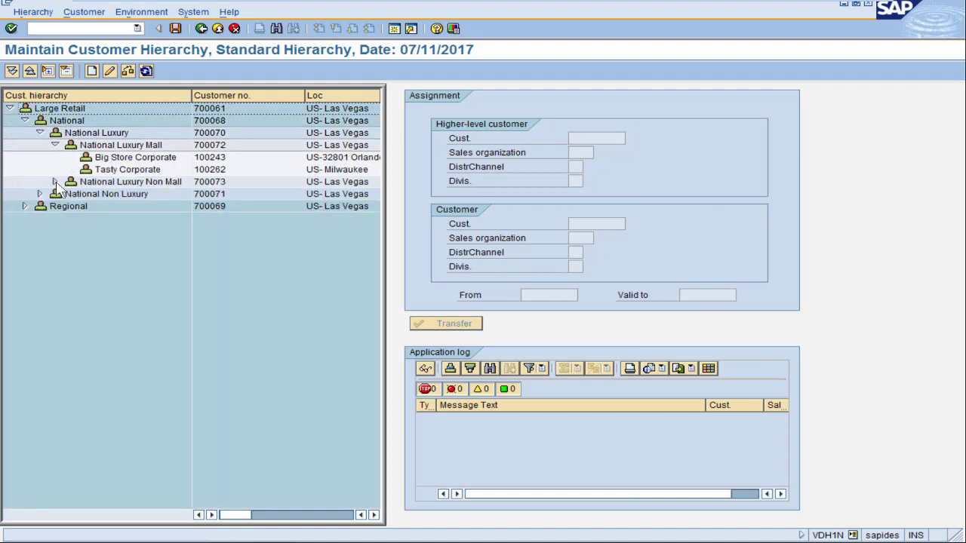
left_click(55, 182)
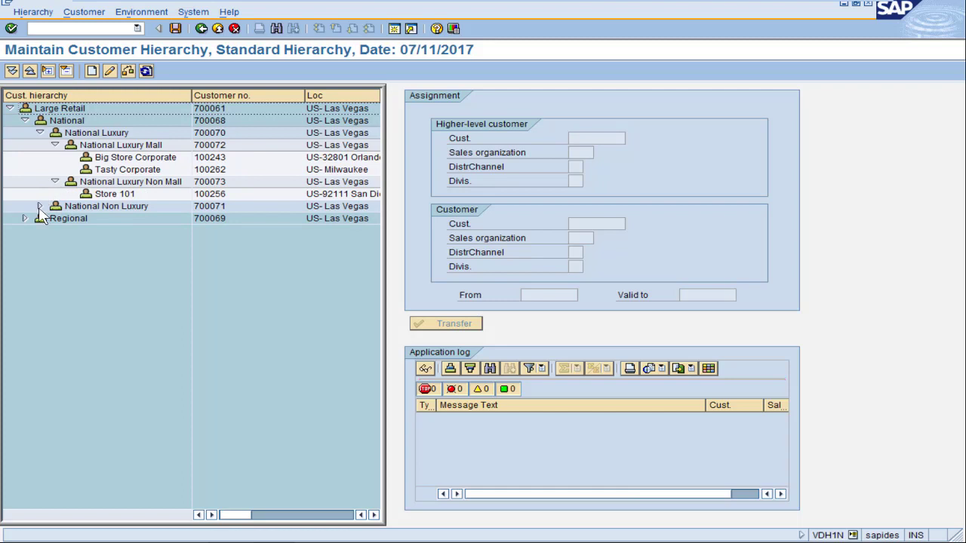
left_click(40, 208)
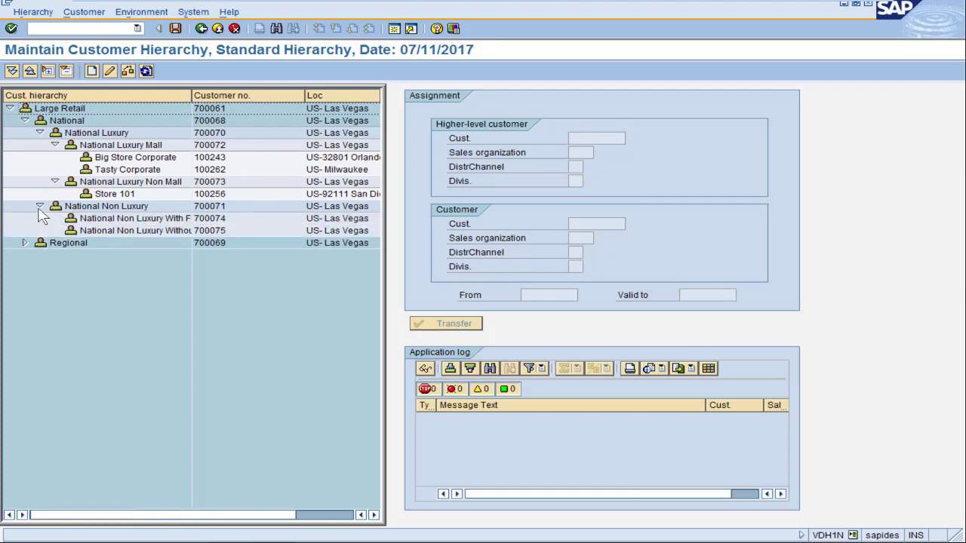
left_click(12, 72)
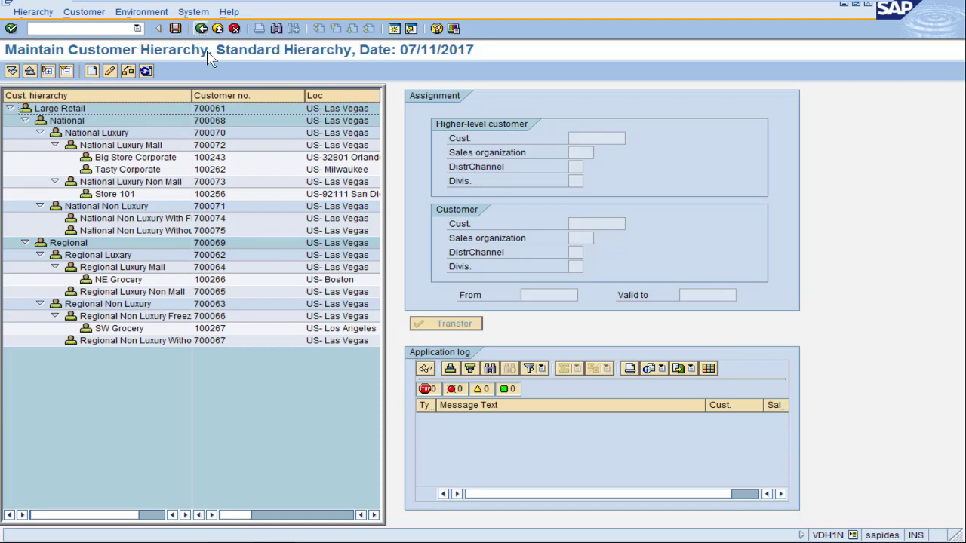
Rerun the customer hierarchy display for Big Store Corporate's customer number and widen the hierarchy tree to show its full location
left_click(210, 159)
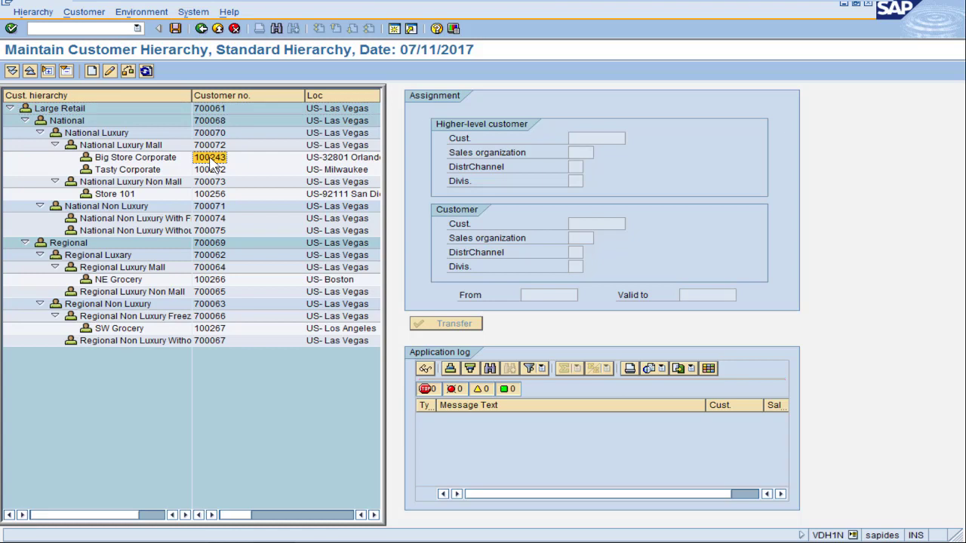
left_click(201, 28)
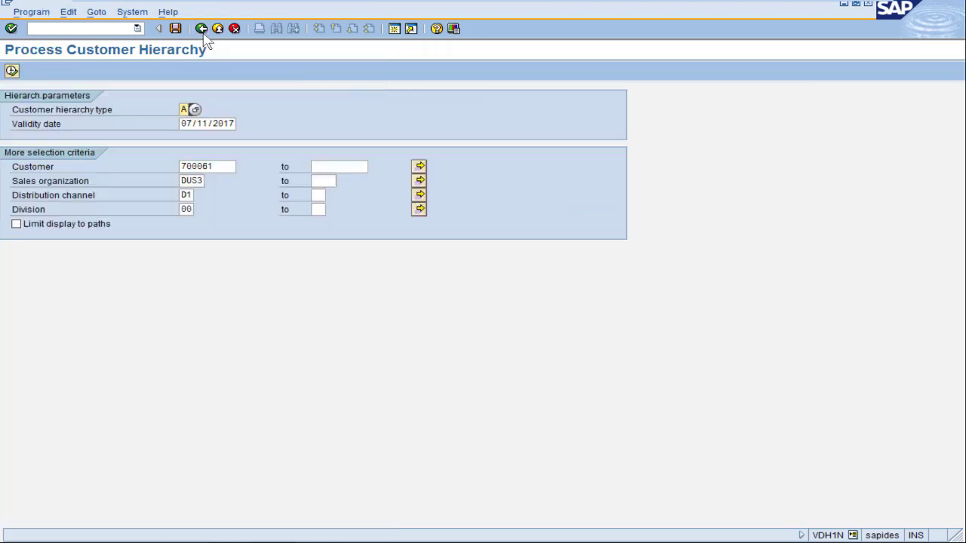
left_click(212, 165)
type("100243")
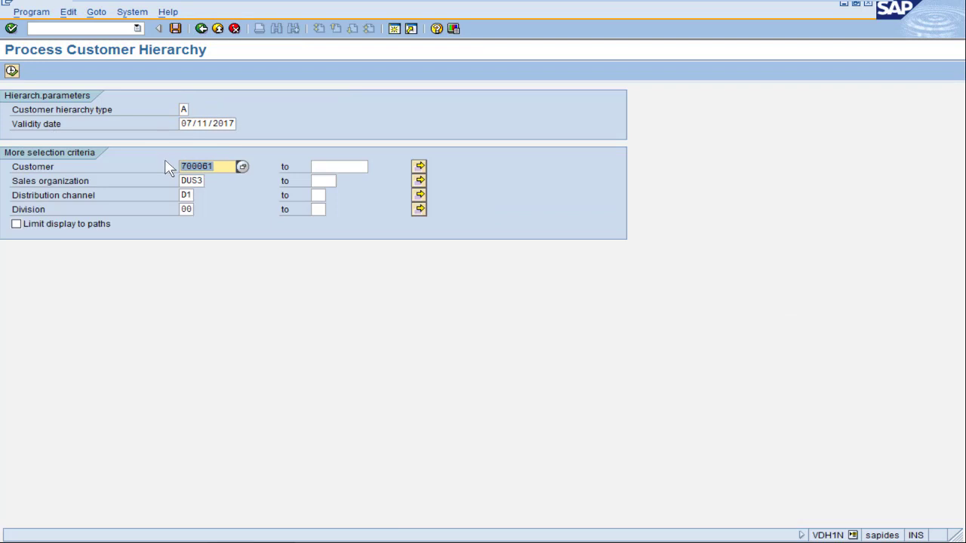
left_click(12, 70)
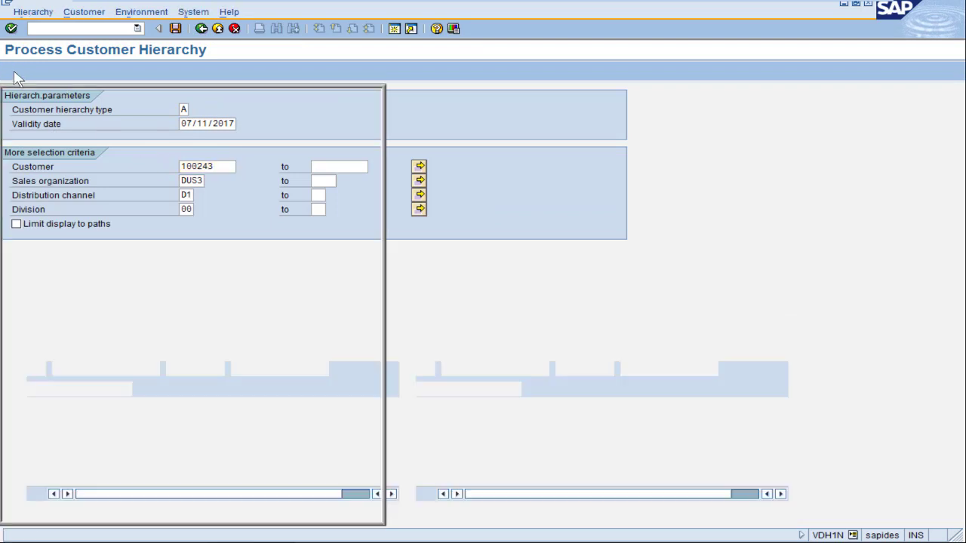
left_click(13, 71)
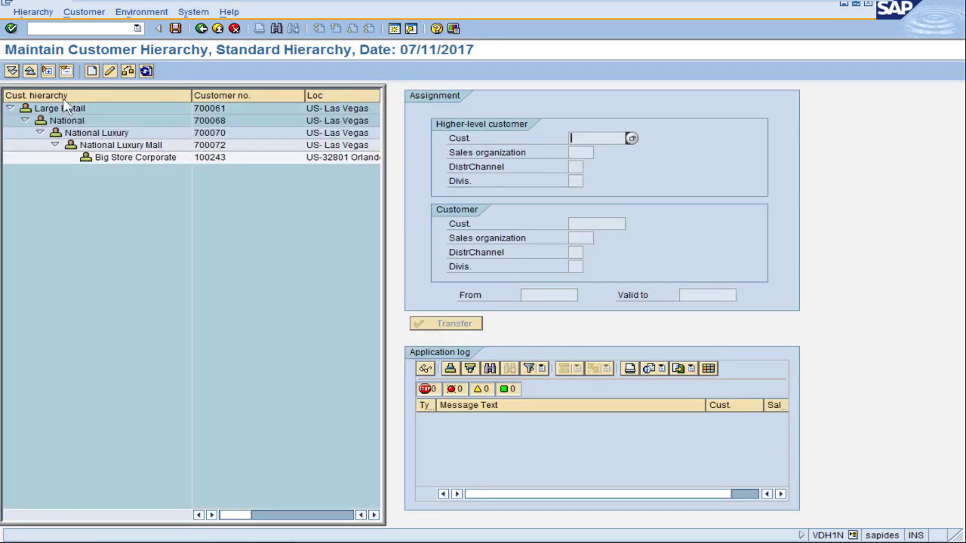
left_click_drag(386, 224, 435, 231)
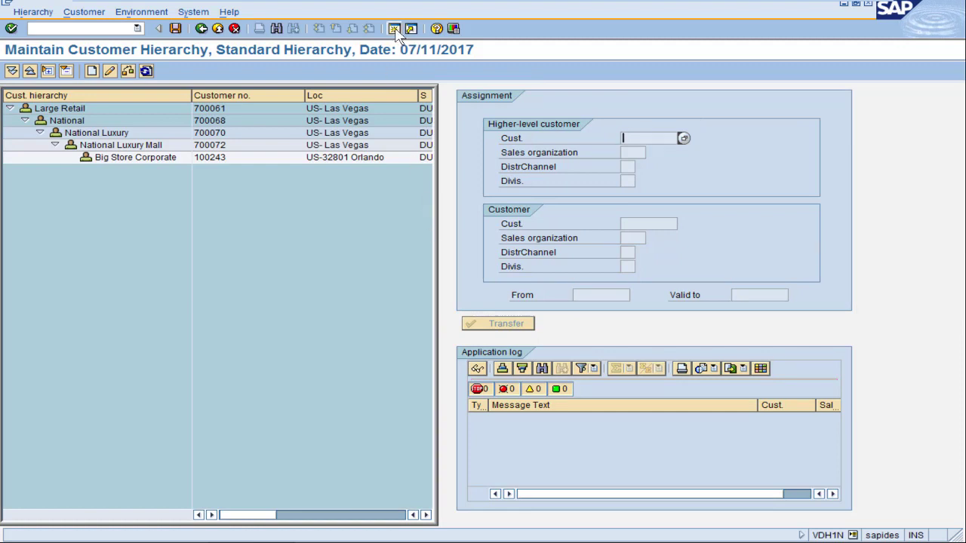
In a new session, start a VA01 standard order with Big Store Corporate as sold-to party and Big Store 1001 as ship-to party
left_click(394, 29)
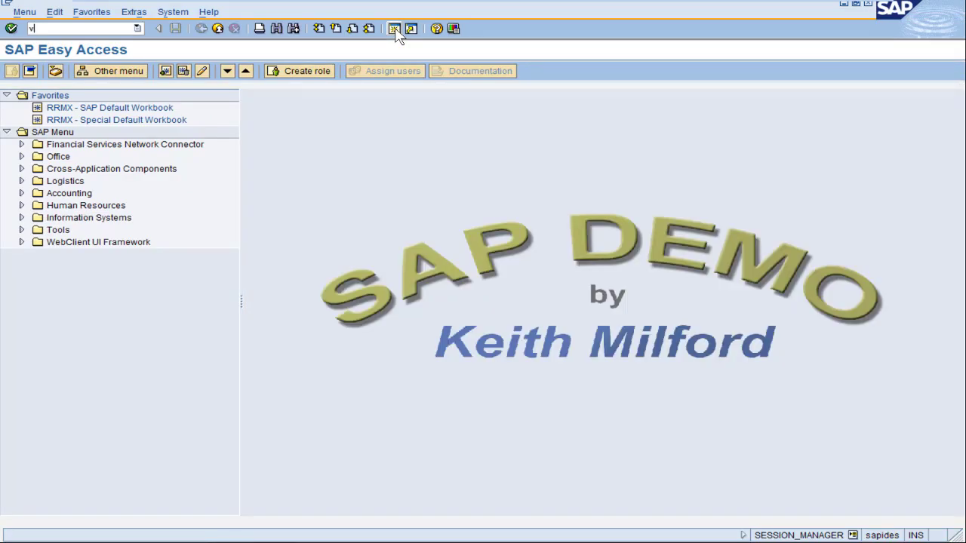
key("Return")
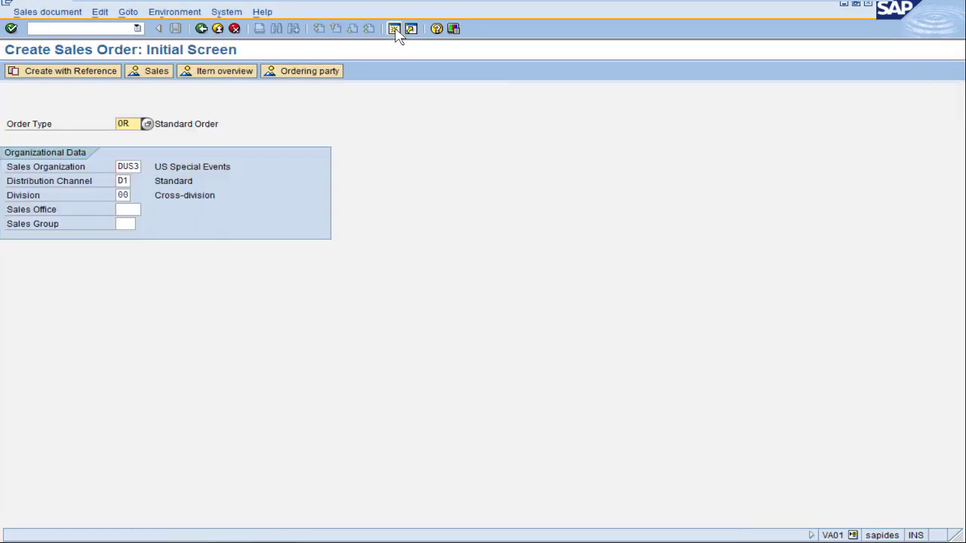
key("Return")
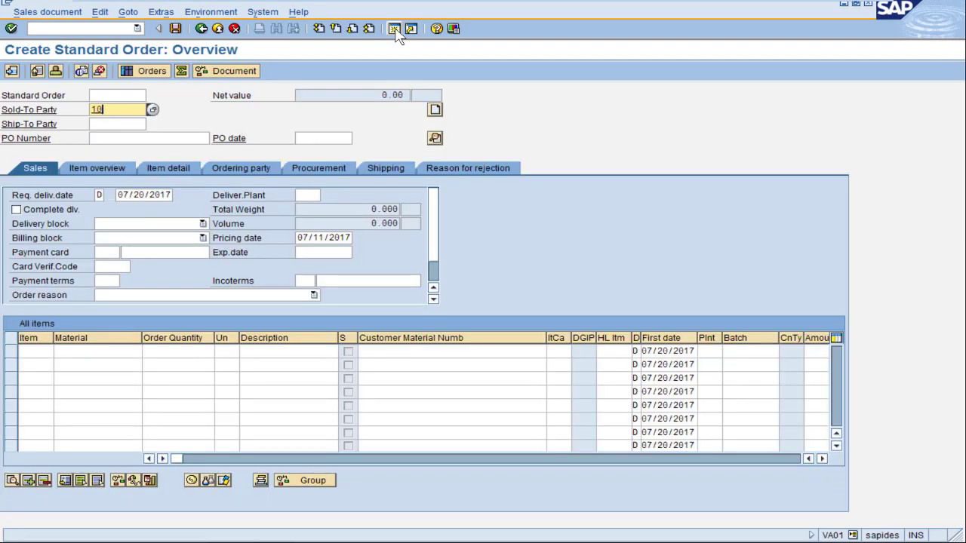
type("100243")
key("Return")
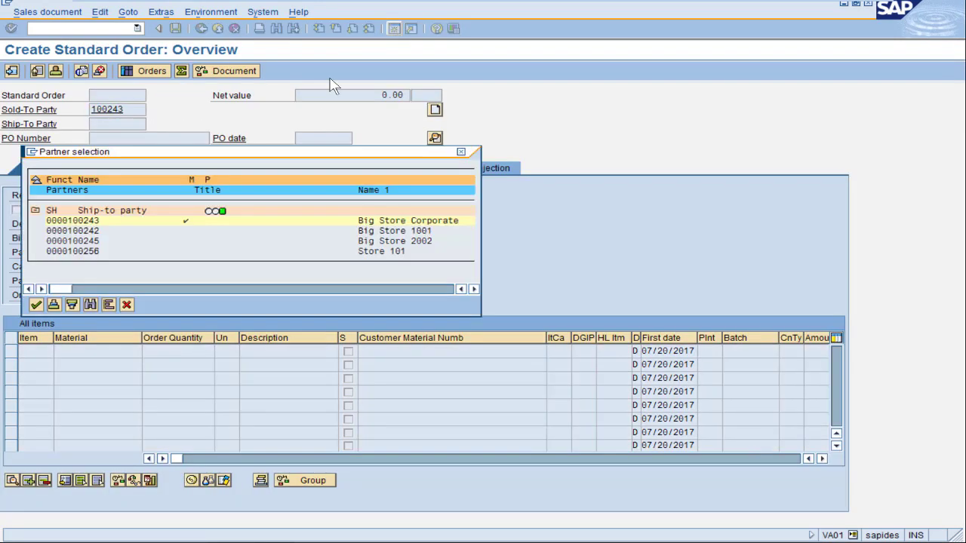
double_click(97, 231)
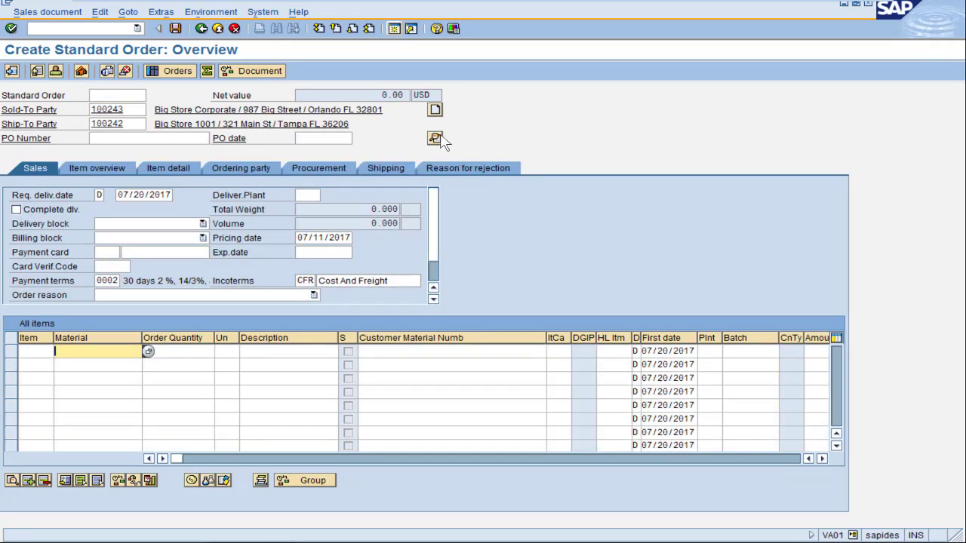
Display the partners in the order header and compare them with Big Store Corporate's hierarchy in the Maintain Customer Hierarchy session
left_click(436, 139)
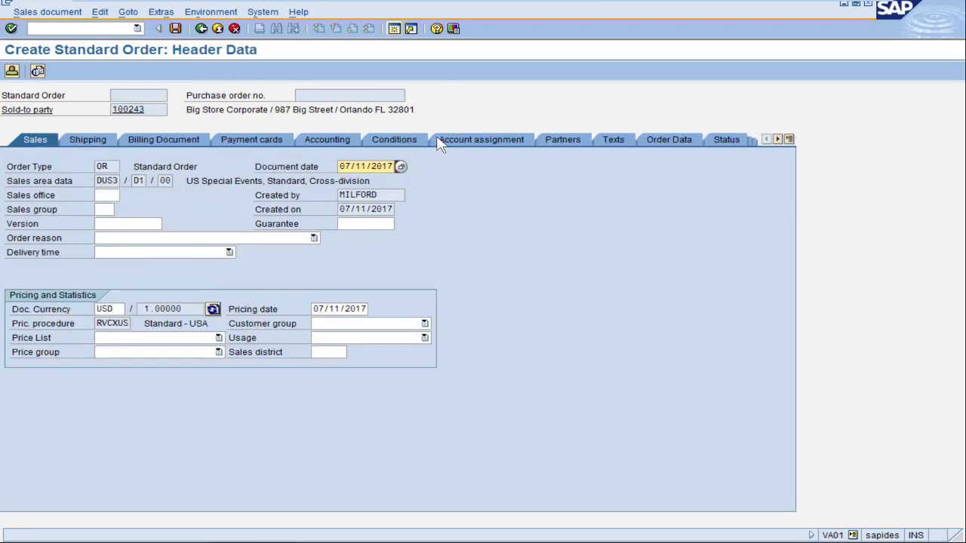
left_click(567, 146)
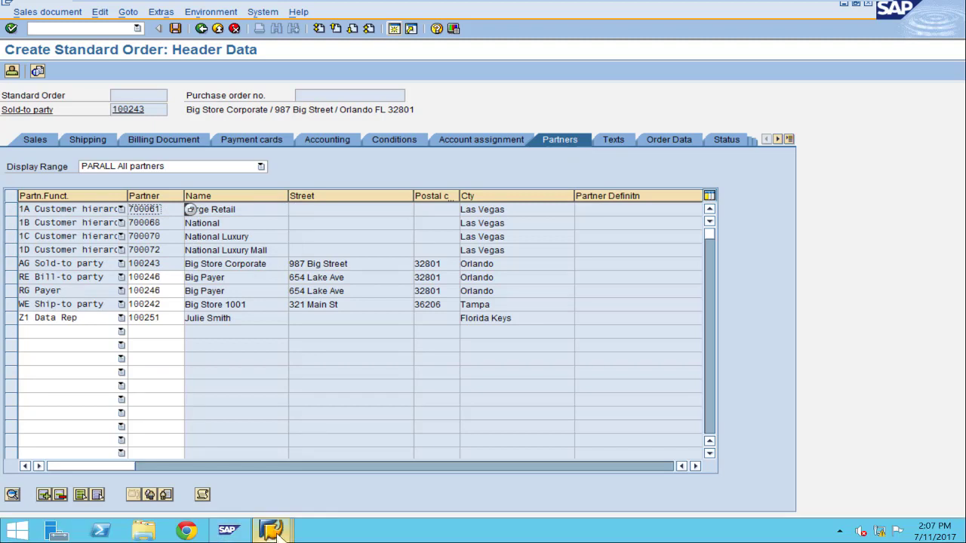
left_click(271, 531)
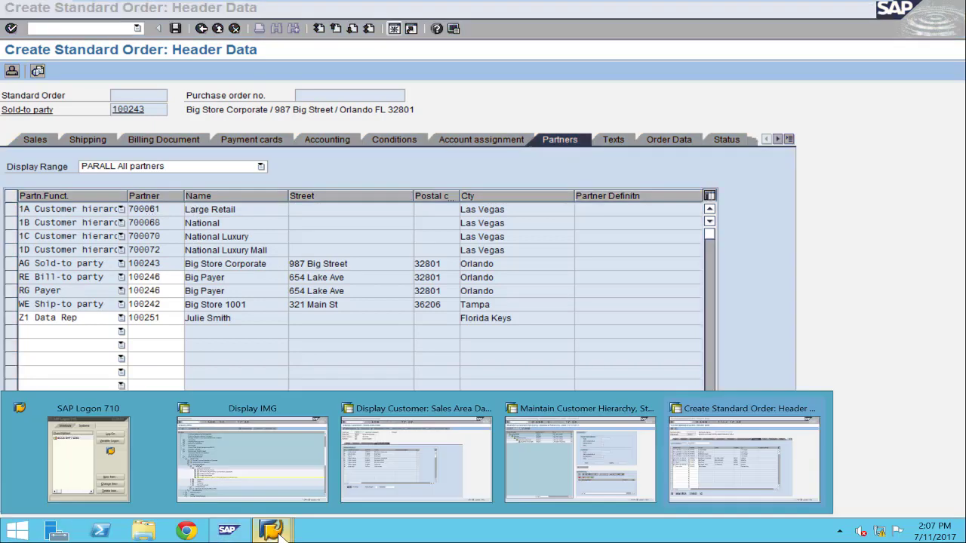
left_click(540, 462)
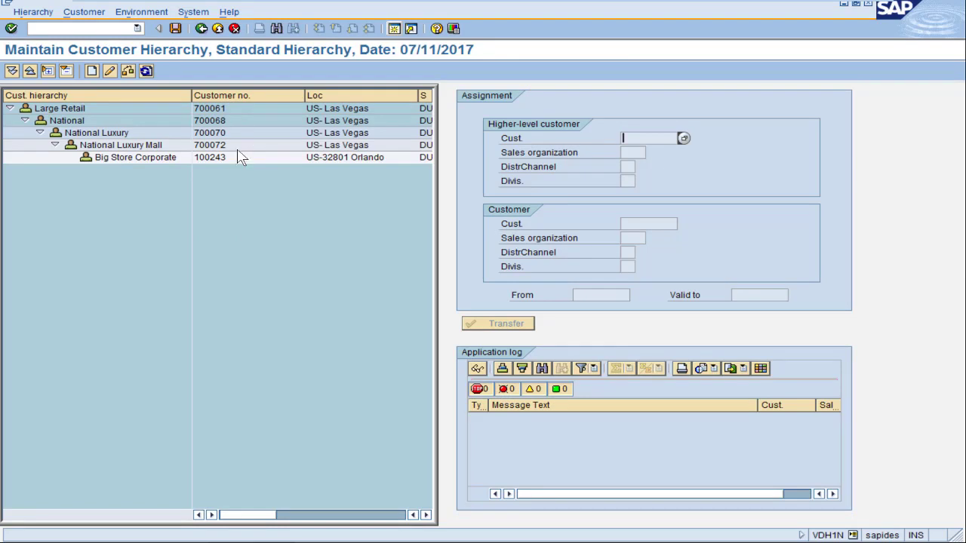
In a new session, review Big Store Corporate's partner functions with XD03 and return to the SAP Easy Access screen
left_click(395, 29)
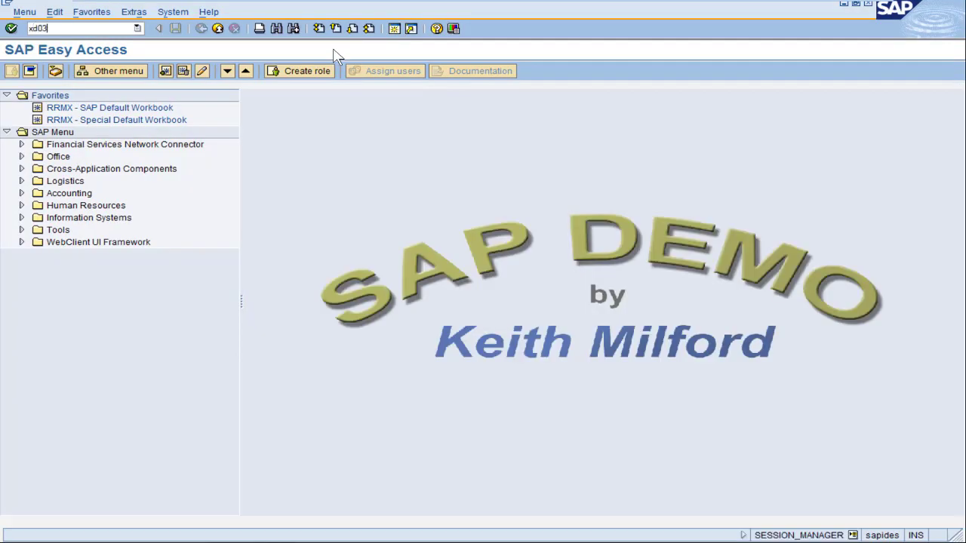
key("Return")
key("Return")
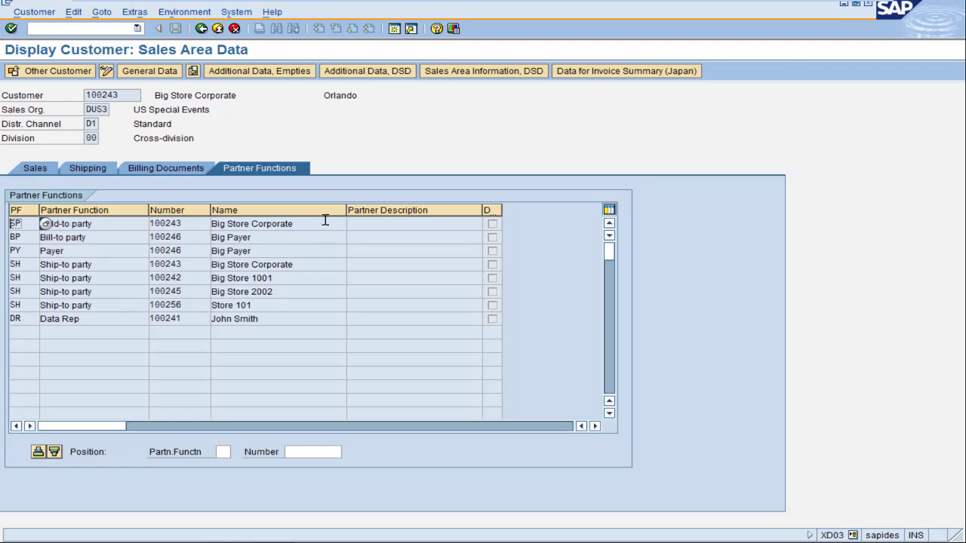
left_click(202, 28)
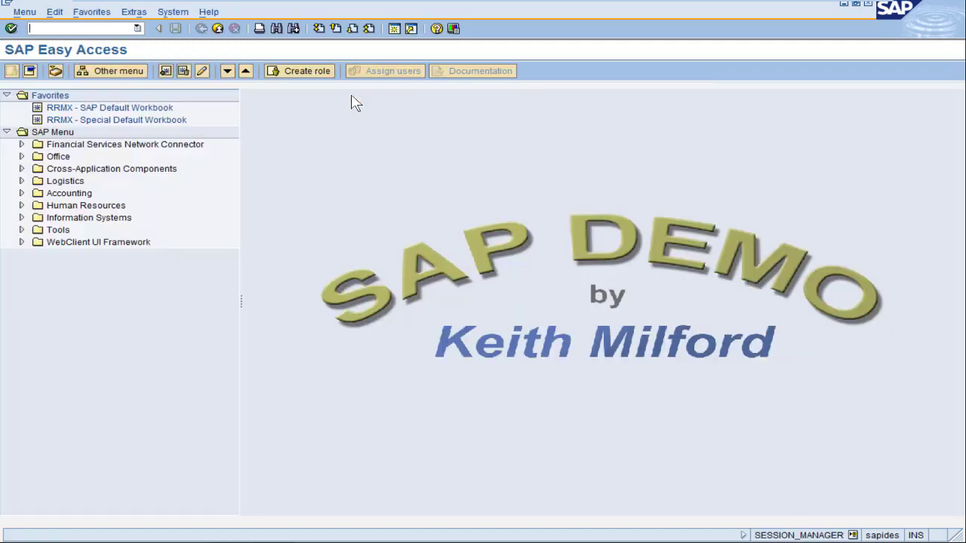
left_click(350, 95)
Start creating a Sold To customer with XD01 in sales area DUS3, D1, 00 and name it SE Grocery
key("Return")
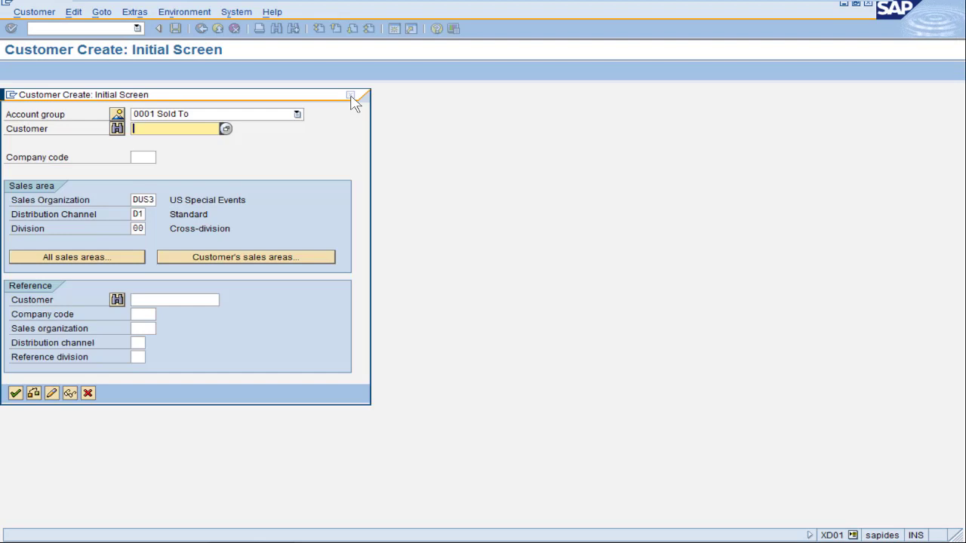
left_click(16, 393)
left_click(144, 196)
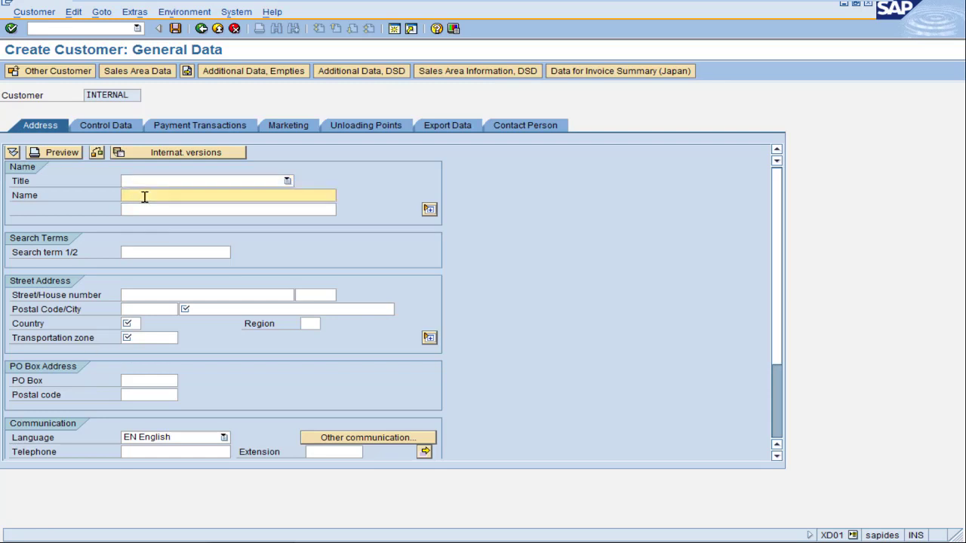
type("SE Grocery")
Set SE Grocery's city to Jacksonville, country to US, region to FL and transportation zone to SE
left_click(212, 309)
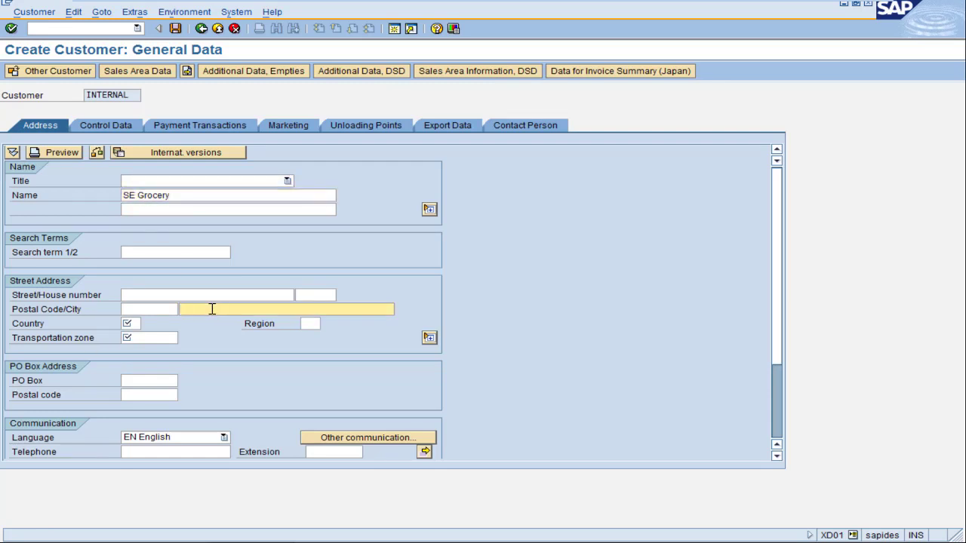
type("Jacksonville")
key("Tab")
type("US")
key("Tab")
type("FL")
key("Tab")
type("SE")
key("Return")
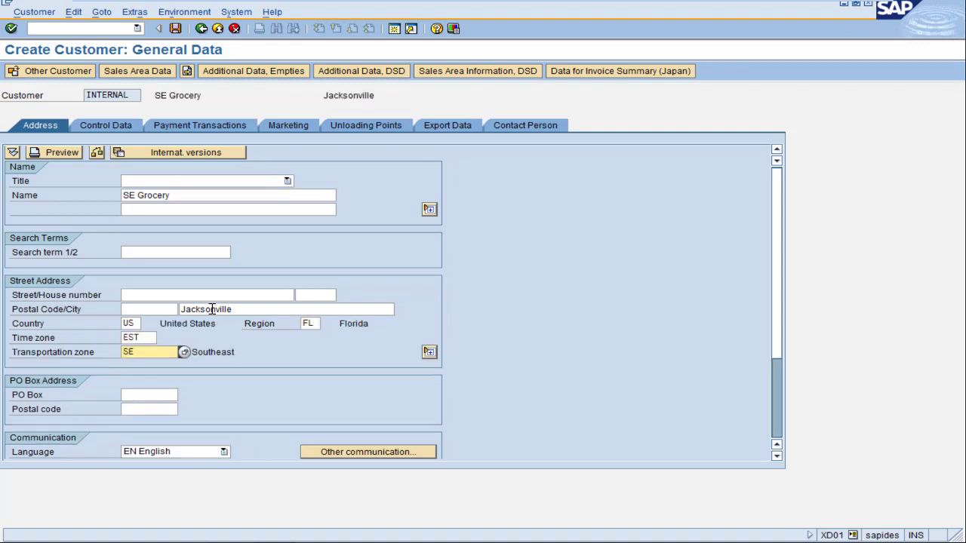
In the sales area data, enter the Regional Luxury Mall node's customer number as the higher-level customer for hierarchy type A
left_click(139, 71)
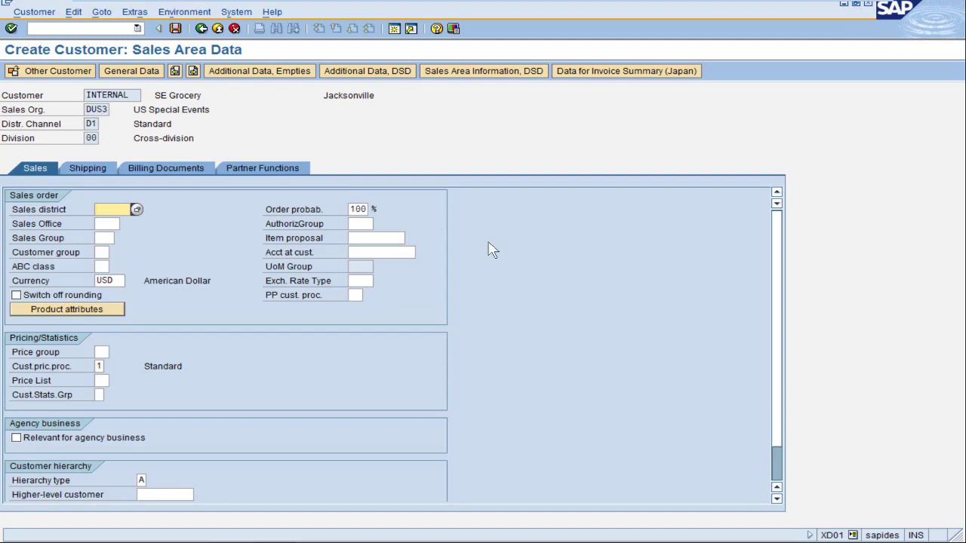
scroll(782, 289, "down", 1)
scroll(783, 290, "down", 2)
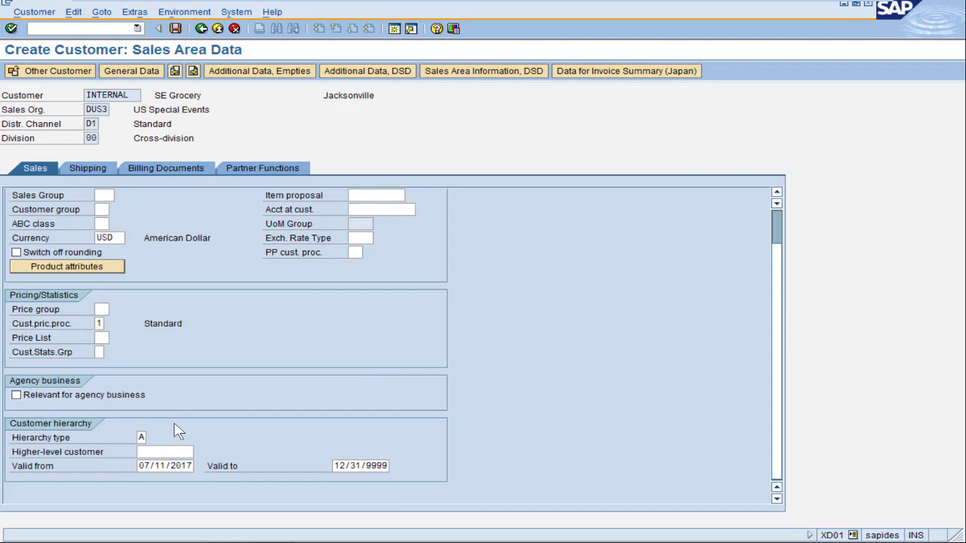
left_click(163, 452)
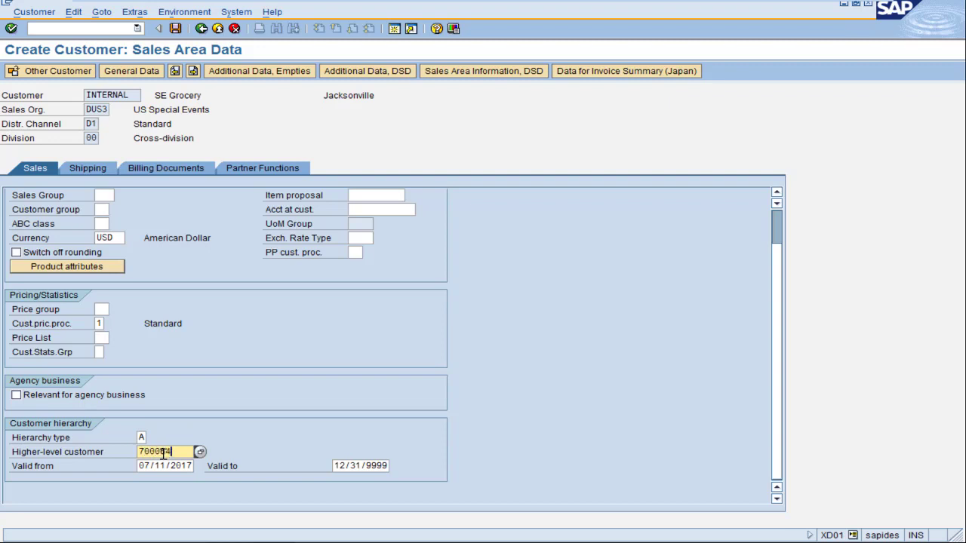
key("Return")
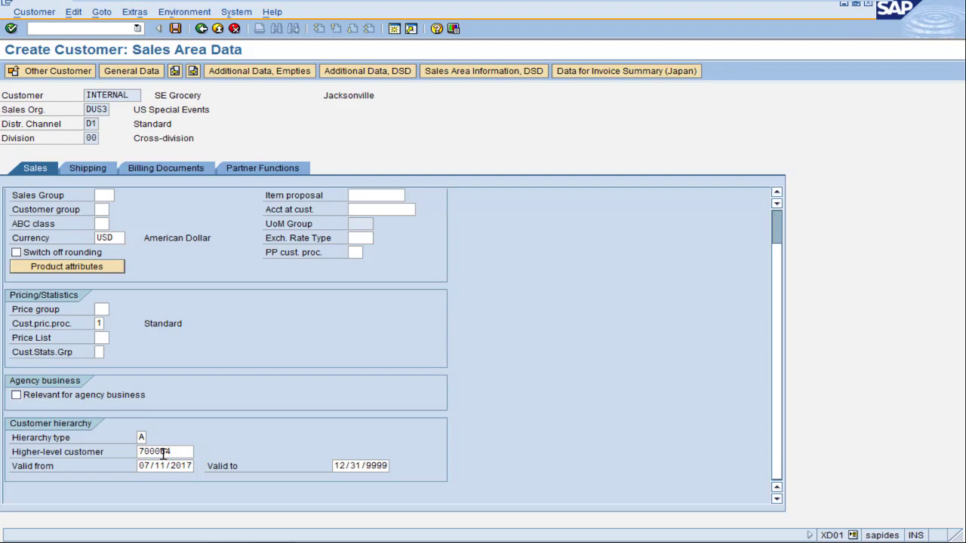
Choose a shipping condition from the available values in SE Grocery's shipping data
left_click(87, 169)
left_click(125, 223)
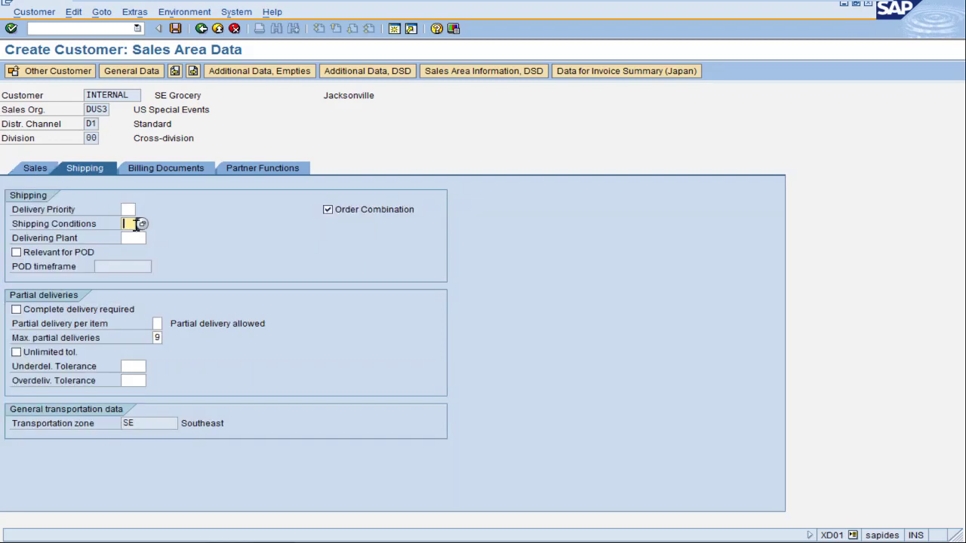
left_click(138, 224)
double_click(159, 229)
Set SE Grocery's US tax classification to 0 in the billing data, open its partner functions and save the customer
left_click(170, 169)
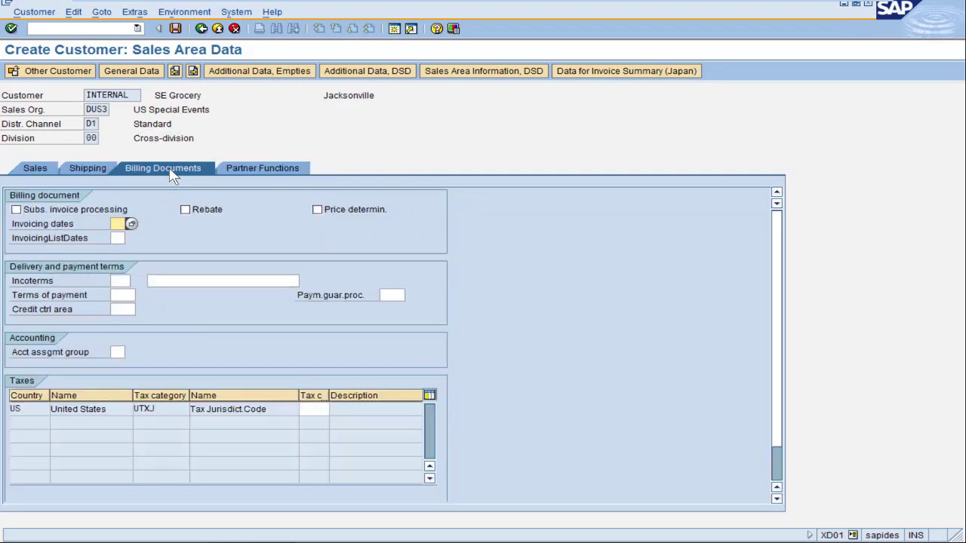
left_click(313, 408)
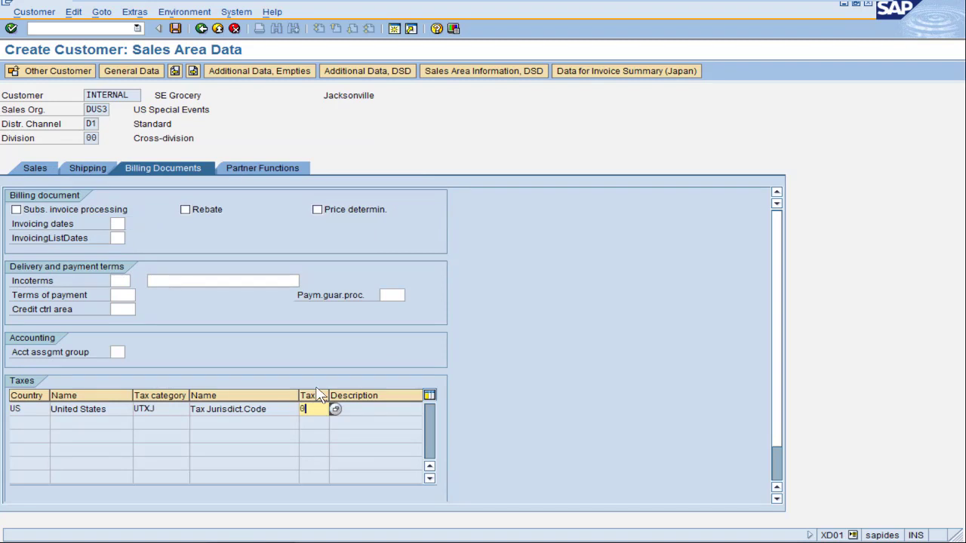
left_click(264, 170)
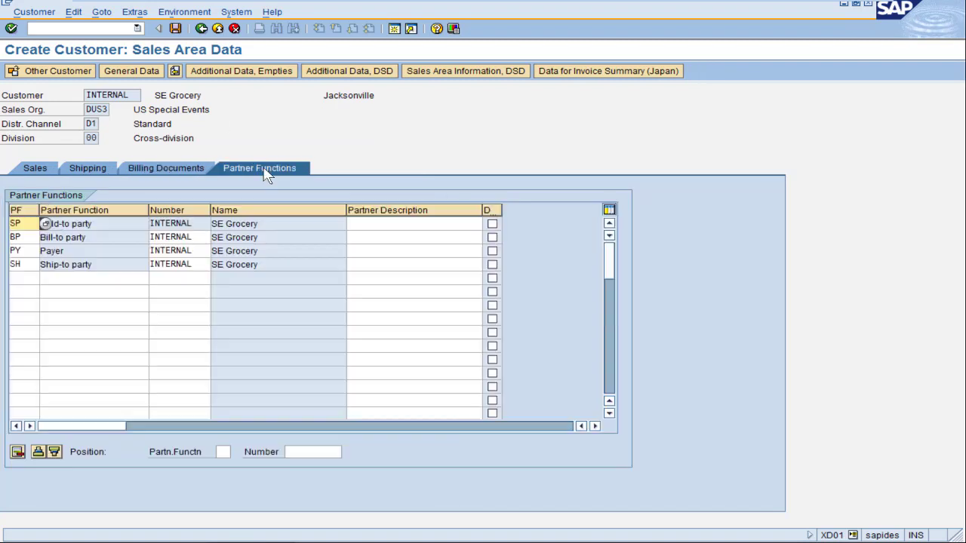
left_click(175, 28)
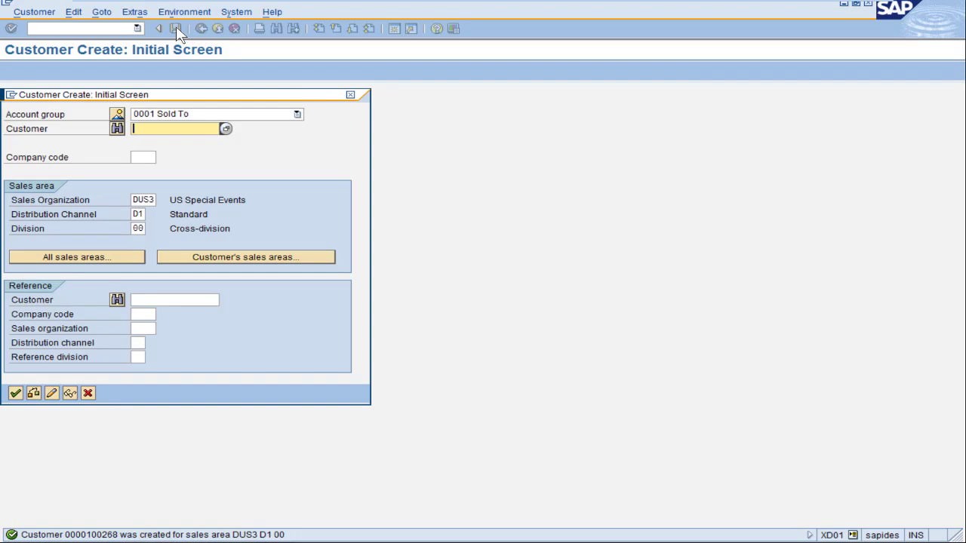
Display the customer hierarchy for the Large Retail node's customer number, expand all levels and locate SE Grocery
mouse_move(265, 534)
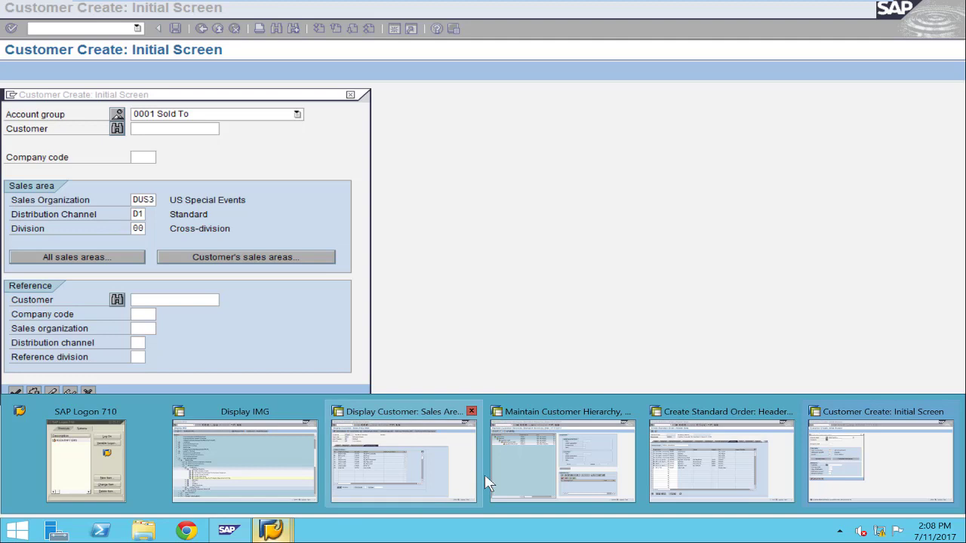
left_click(531, 469)
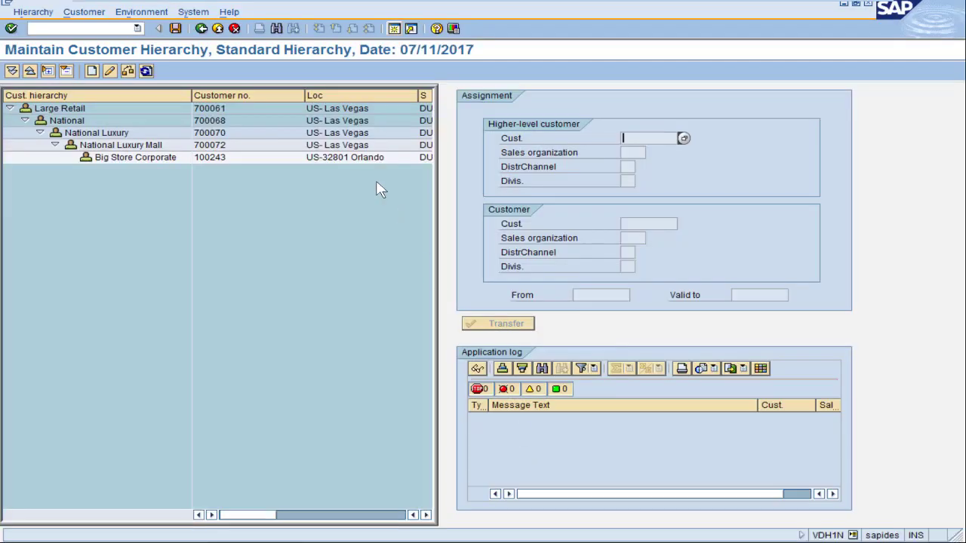
left_click(201, 29)
double_click(215, 168)
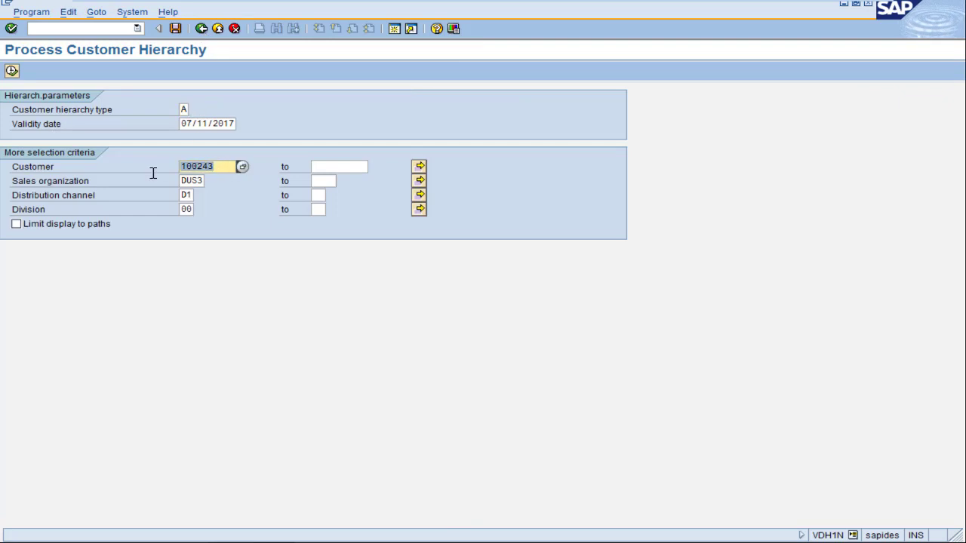
type("700061")
left_click(12, 71)
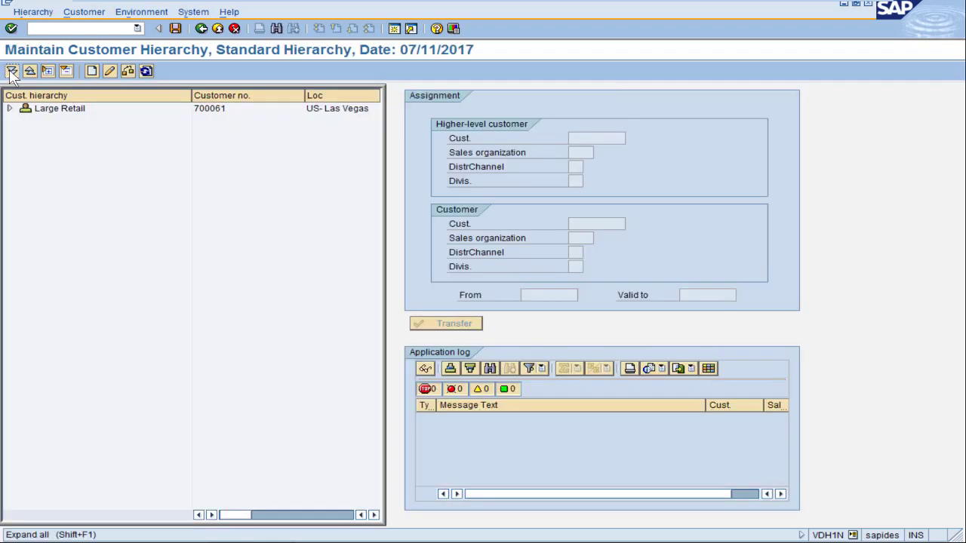
left_click(11, 71)
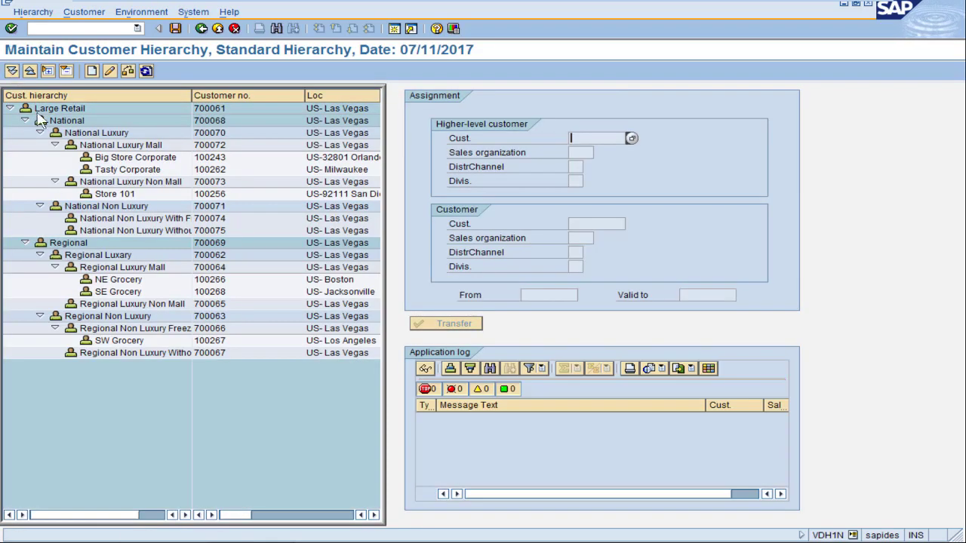
left_click(89, 294)
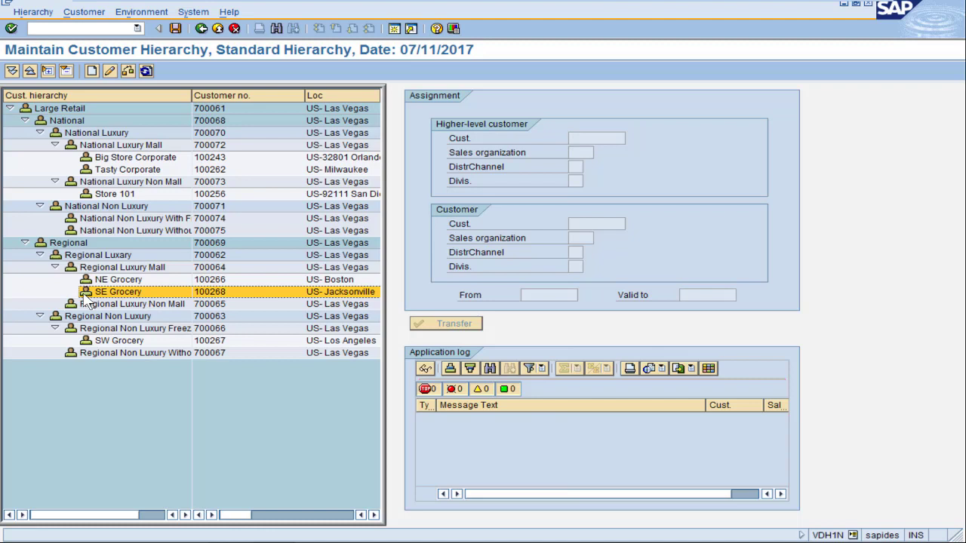
Start creating a customer with XD01 in a new session, using account group 0012 Hierarchy node
left_click(394, 30)
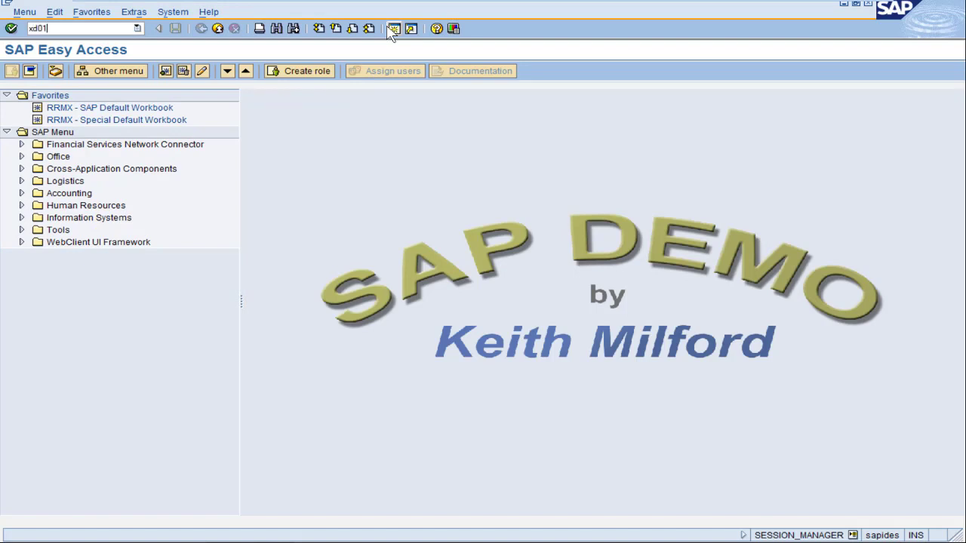
type("xd01")
key("Return")
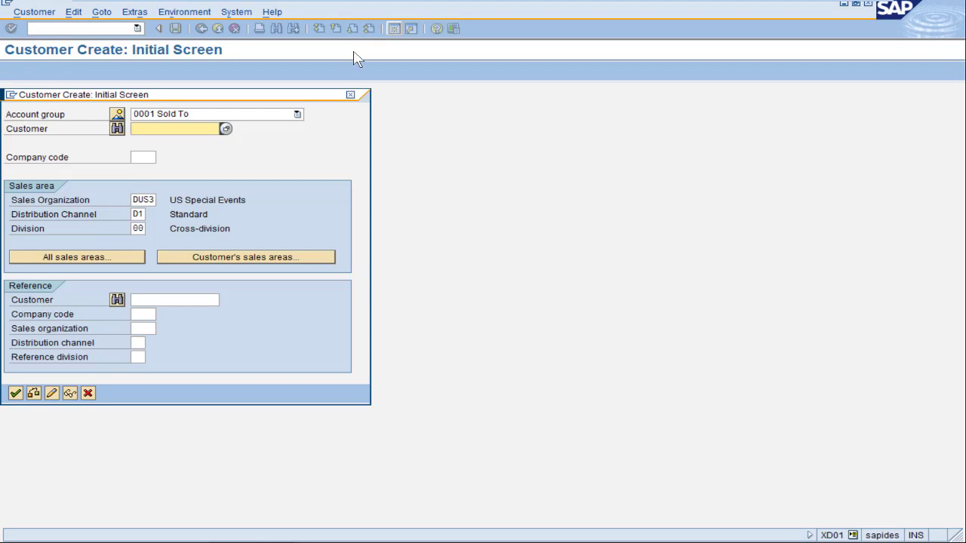
left_click(298, 114)
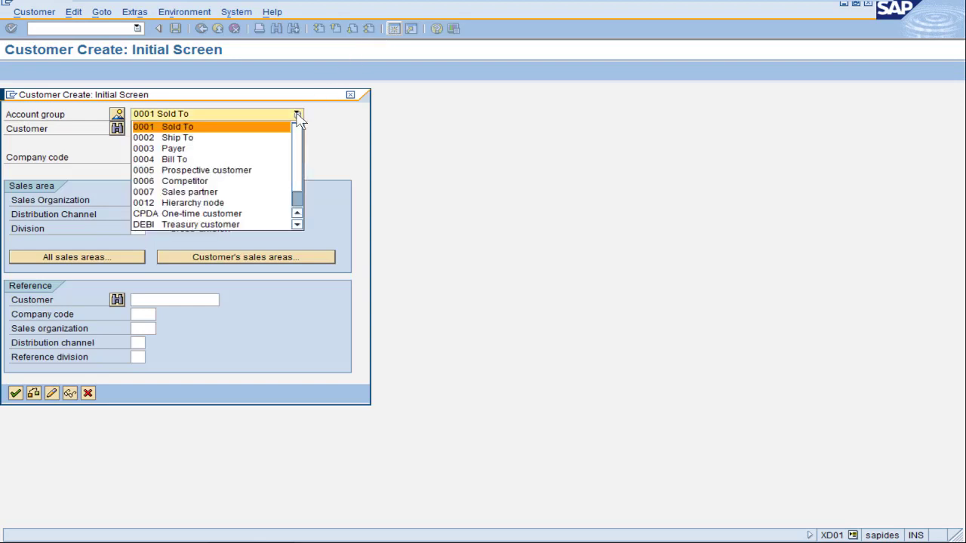
left_click(221, 203)
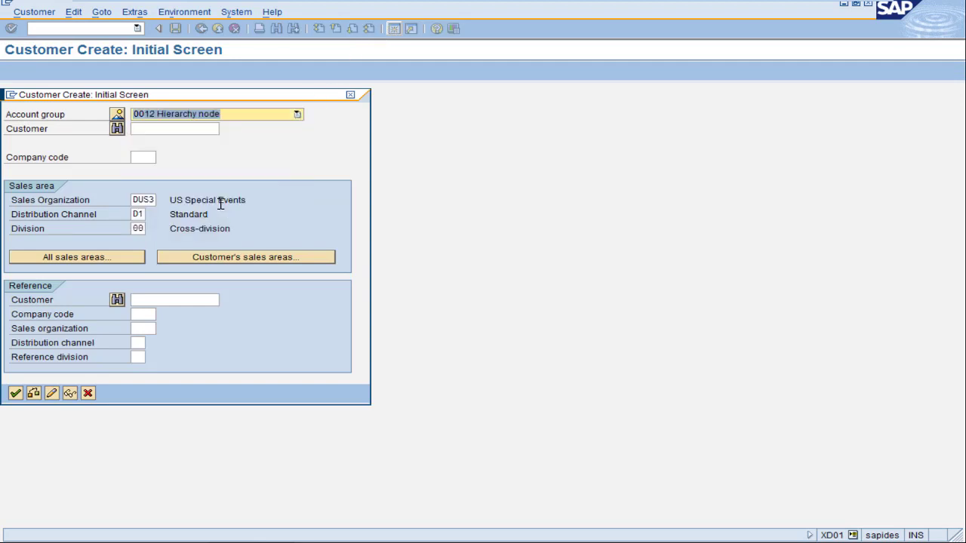
key("Return")
Name the new hierarchy node Local and enter LOCAL as its search term
left_click(183, 194)
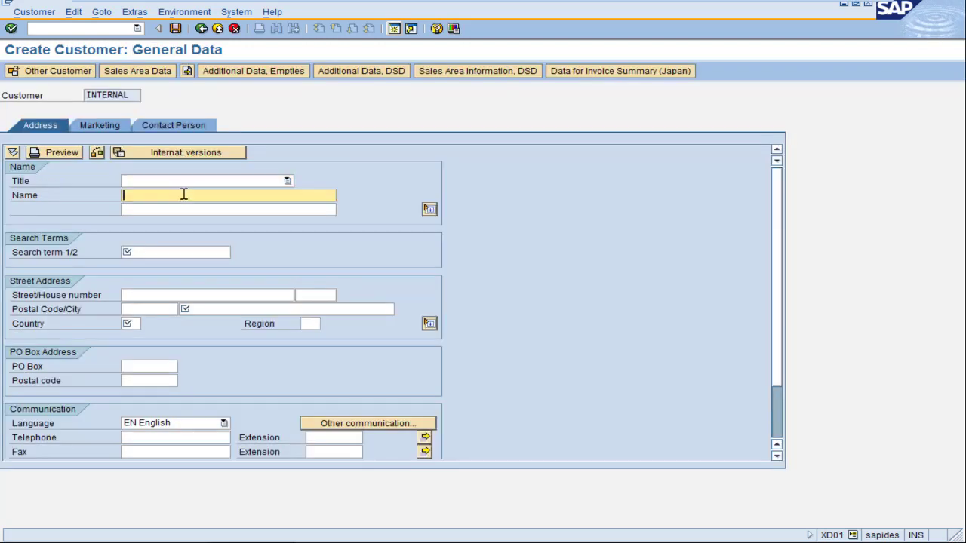
type("Local")
key("Tab")
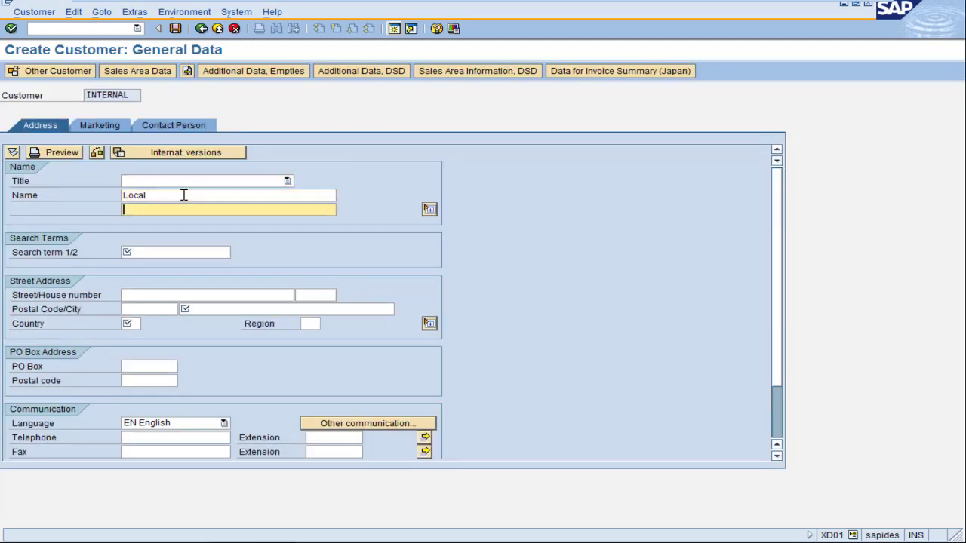
key("Tab")
key("Tab")
type("LOCAL")
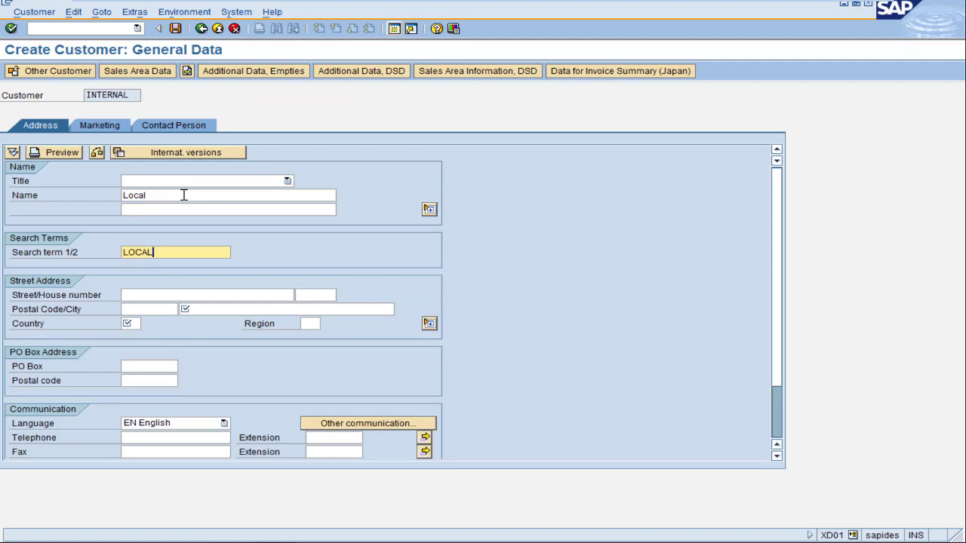
Set the Local node's city to Las Vegas, country to US and region to NV
left_click(212, 309)
type("Las Vegas")
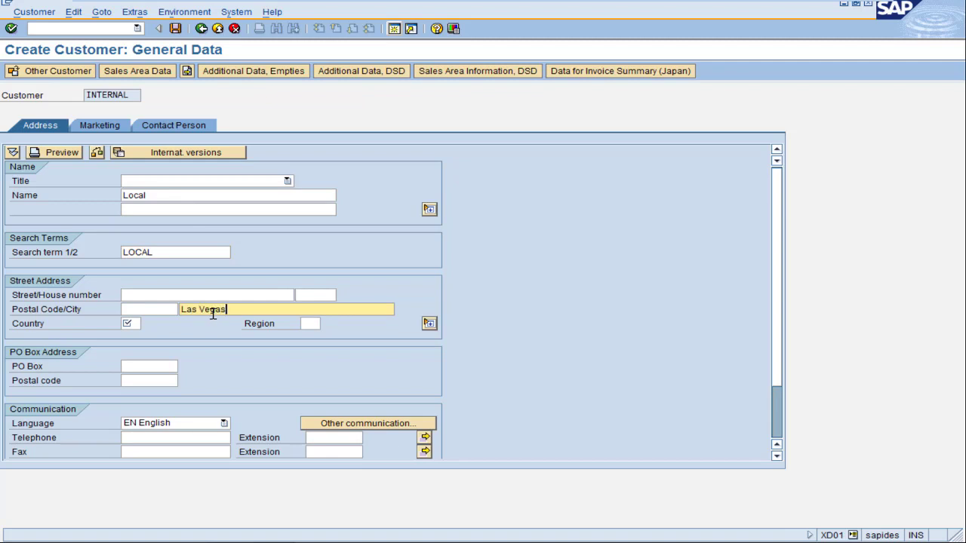
key("Tab")
type("US")
key("Tab")
type("NV")
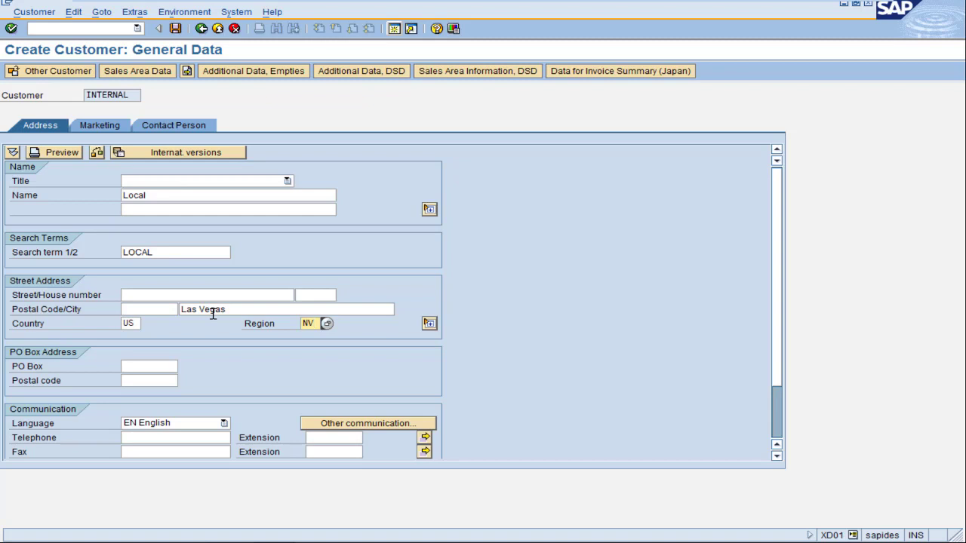
key("Return")
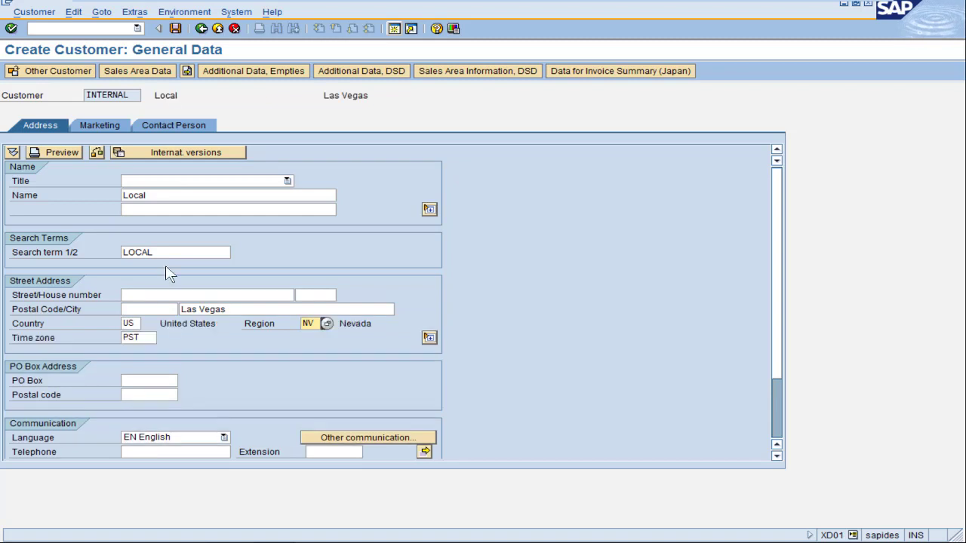
Open the Local node's sales area data, save the node and leave customer creation
left_click(139, 71)
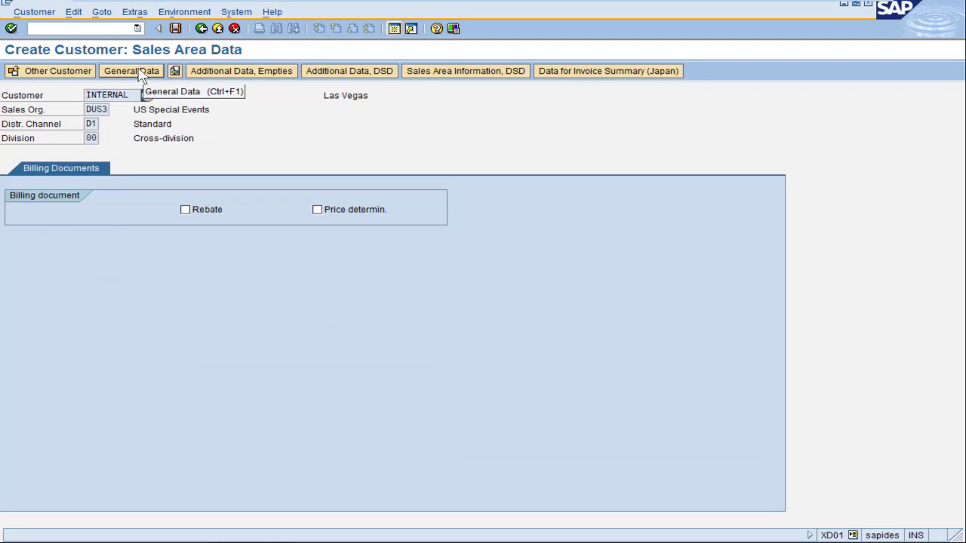
left_click(175, 30)
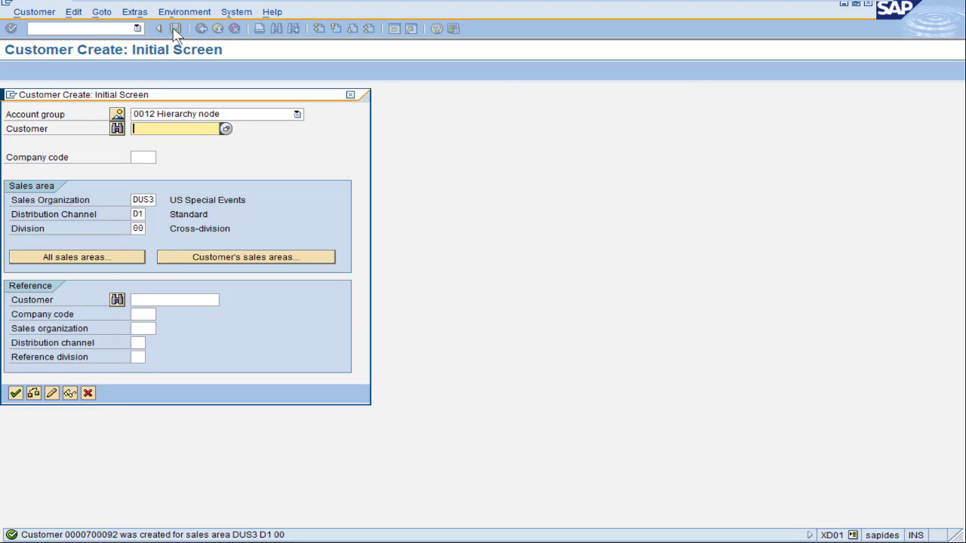
left_click(354, 101)
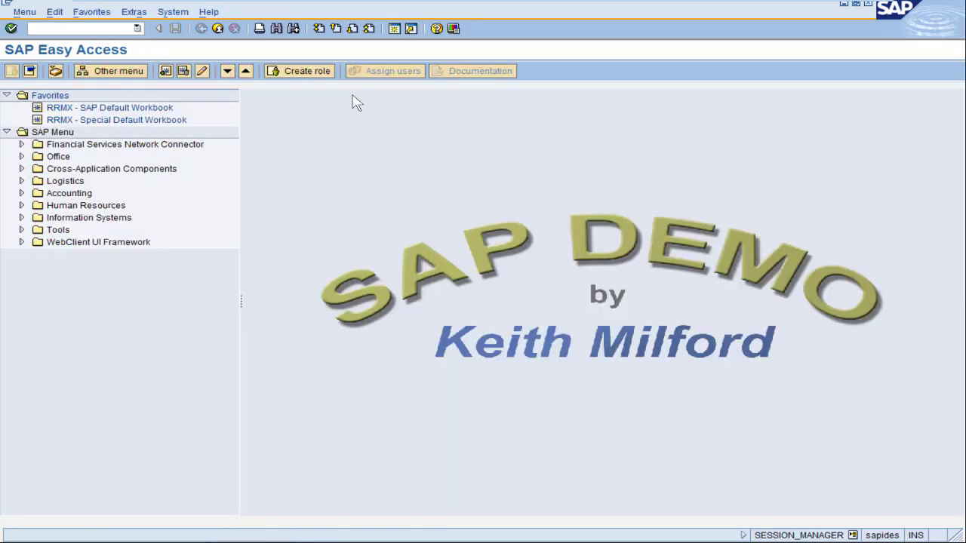
Open customer hierarchy maintenance with VDH1N for the Local node's customer number
type("vdh1n")
key("Return")
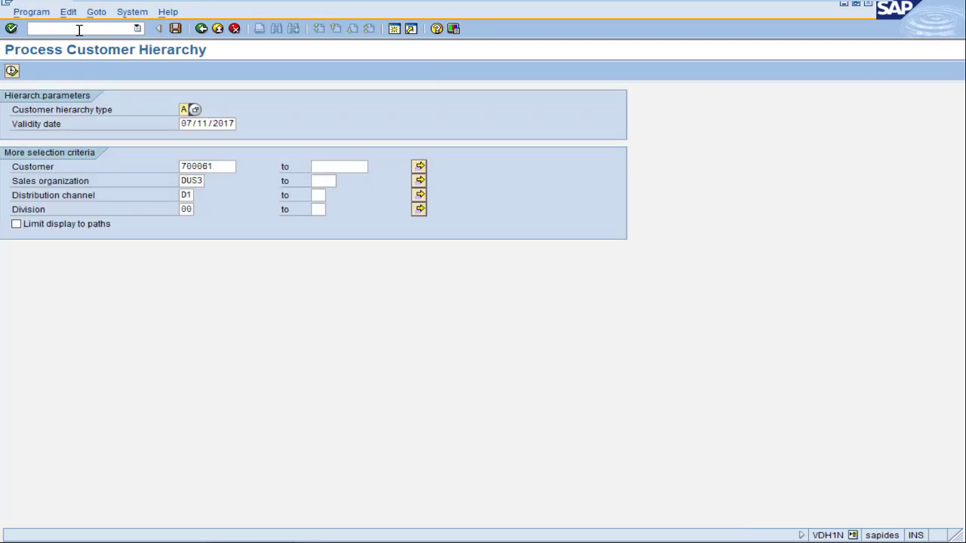
left_click(215, 166)
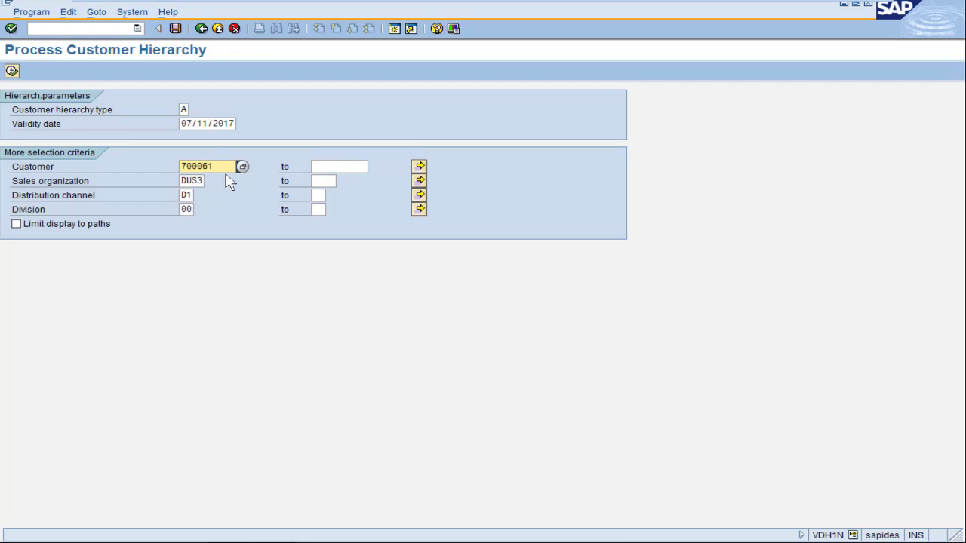
type("70006")
key("BackSpace")
type("92")
left_click(12, 70)
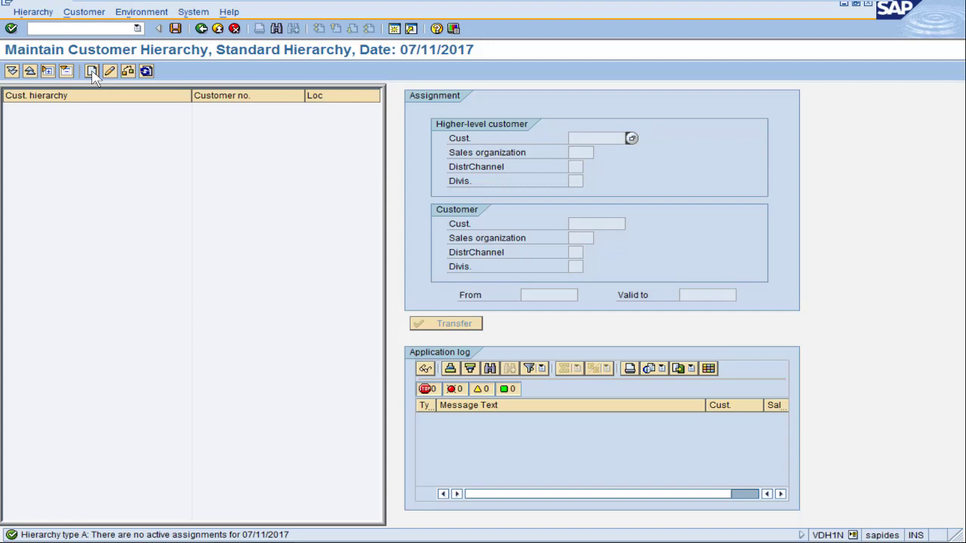
Create a hierarchy assignment with Large Retail's number as the higher-level customer and the Local node's number as the customer
left_click(92, 73)
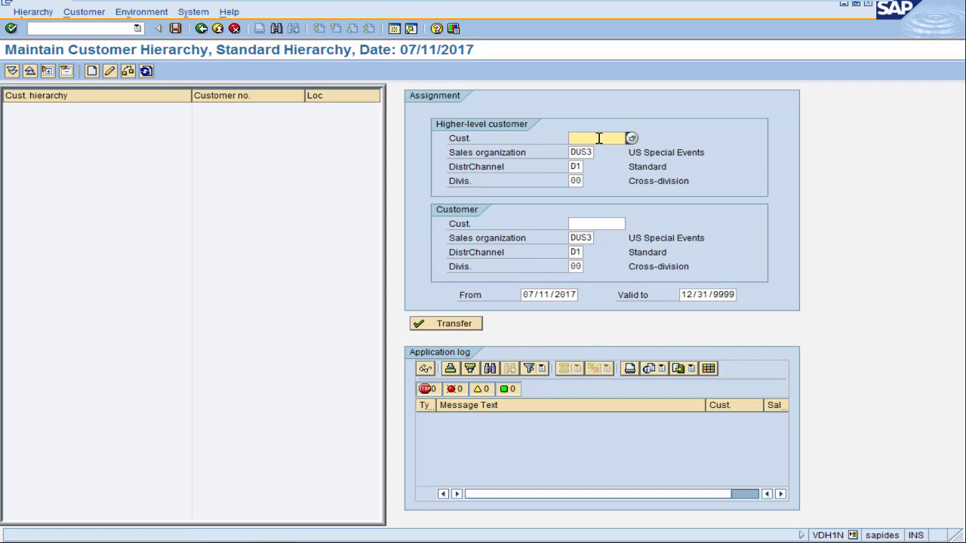
type("700061")
left_click(590, 222)
type("700092")
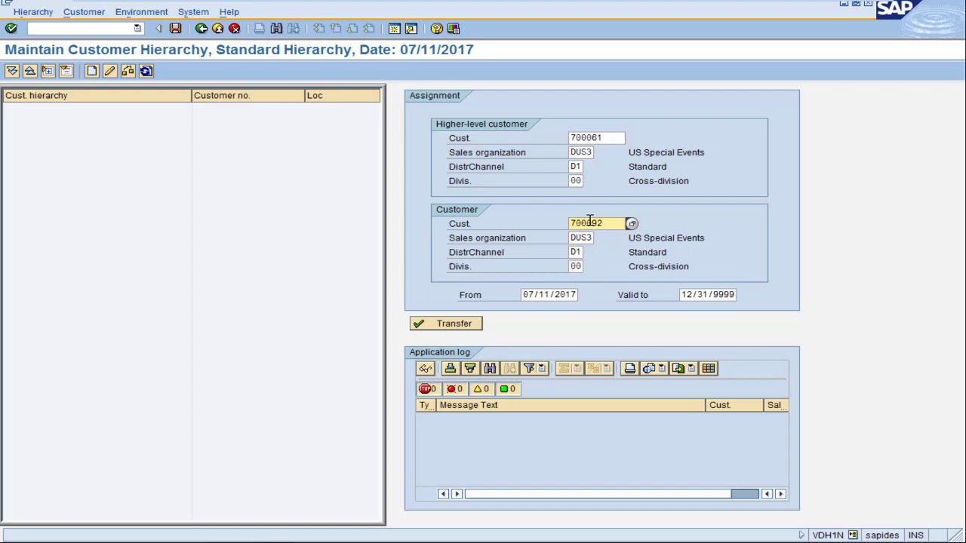
key("Return")
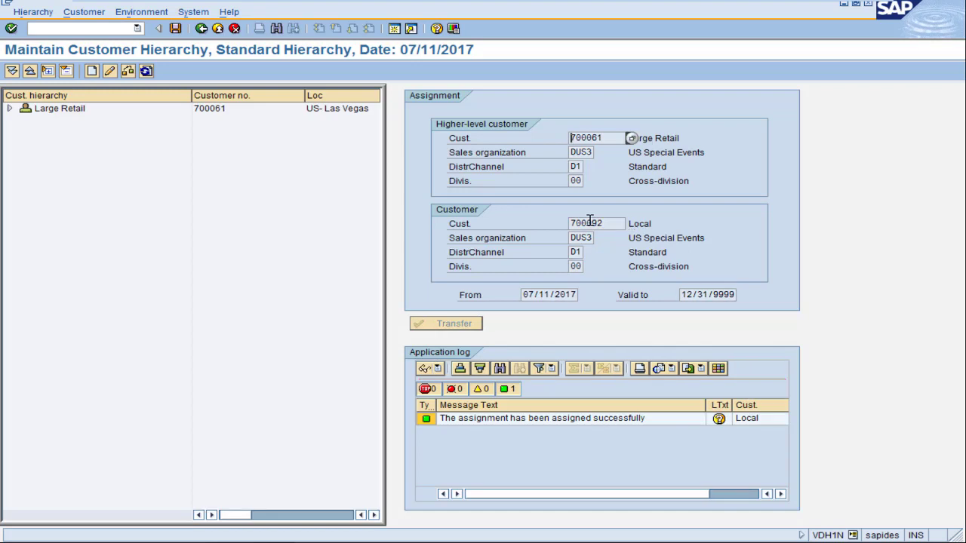
Expand Large Retail to check the Local node beneath it, and save the hierarchy
left_click(10, 108)
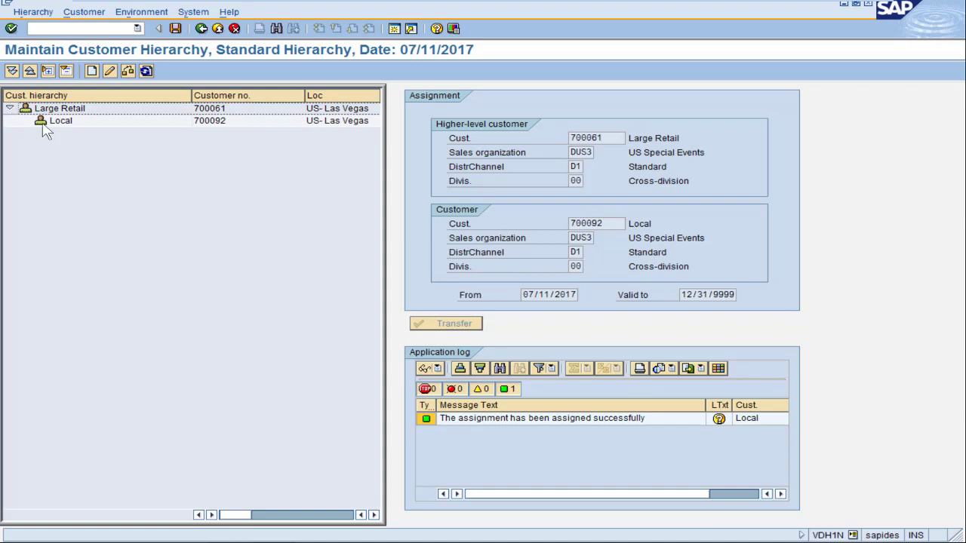
left_click(43, 126)
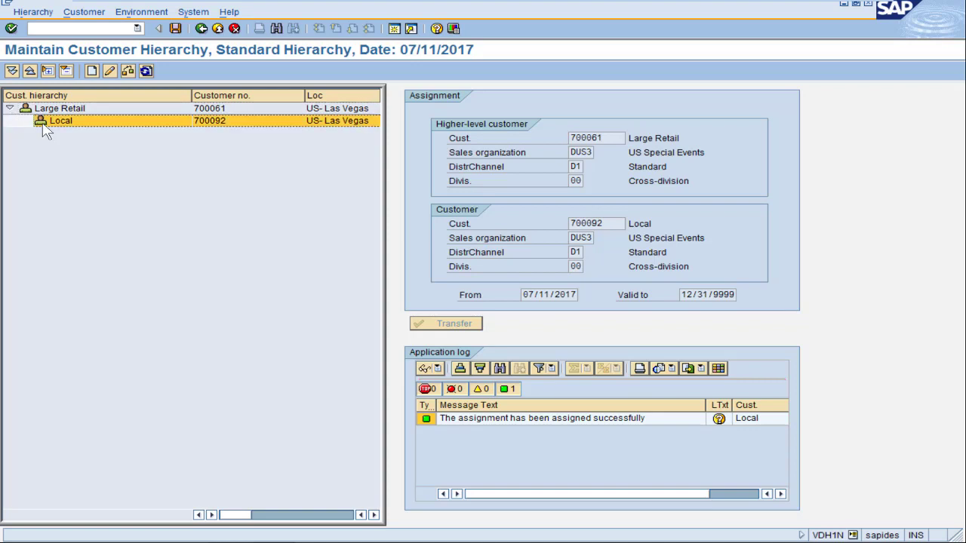
left_click(175, 29)
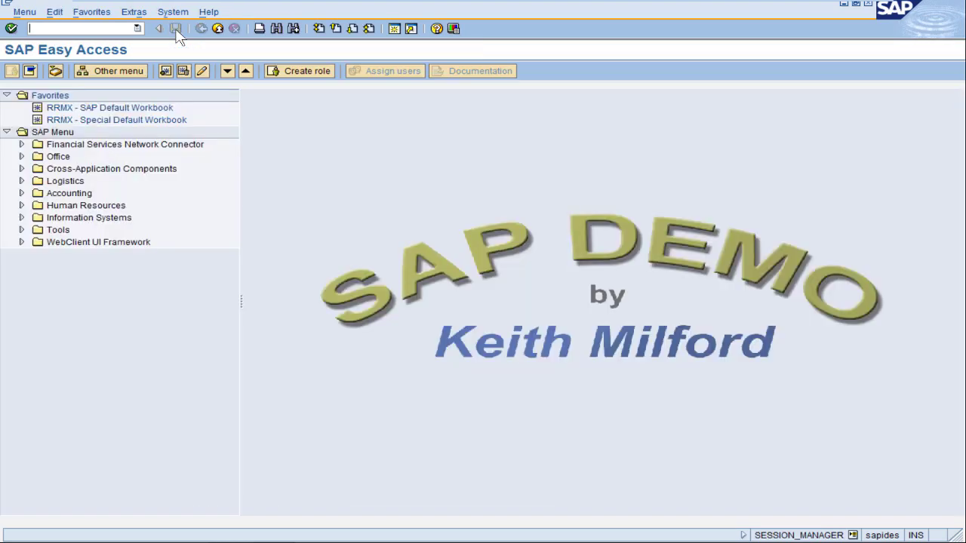
Open customer hierarchy maintenance with VDH1N for Large Retail's customer number and expand the nodes beneath it
type("vdh1n")
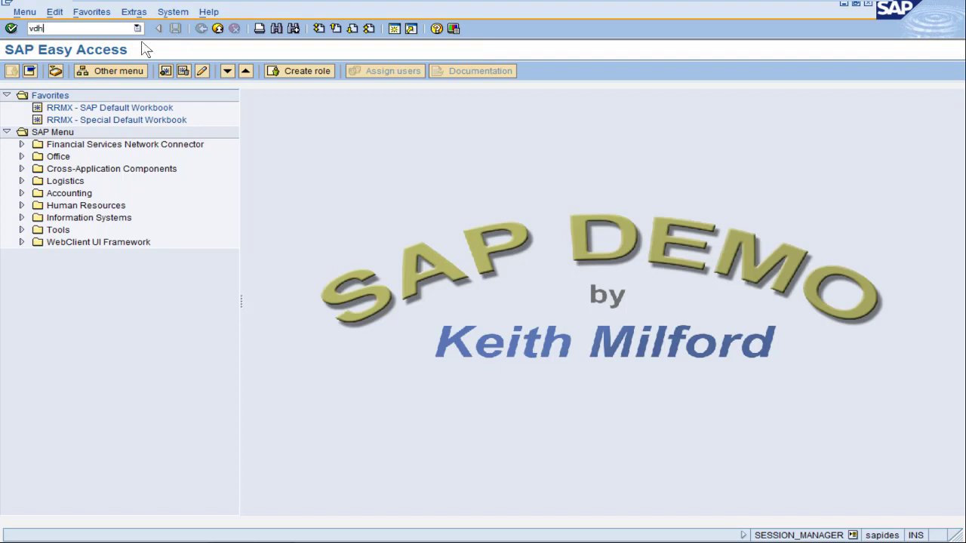
key("Return")
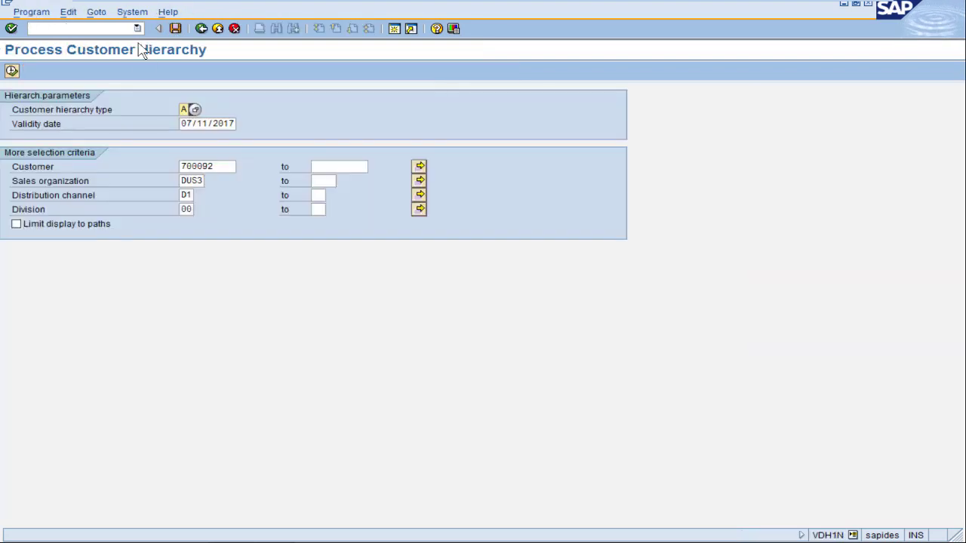
left_click(216, 166)
key("BackSpace")
key("BackSpace")
type("61")
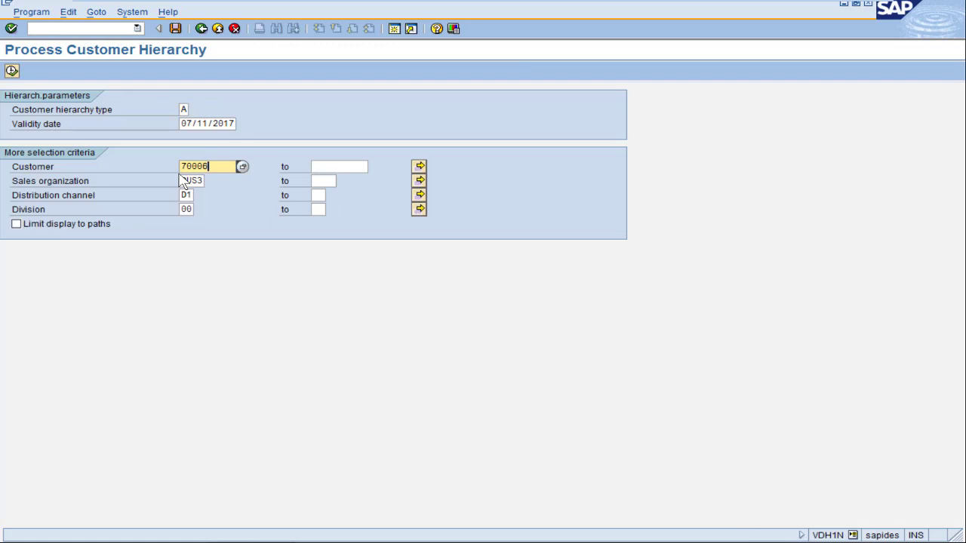
left_click(11, 71)
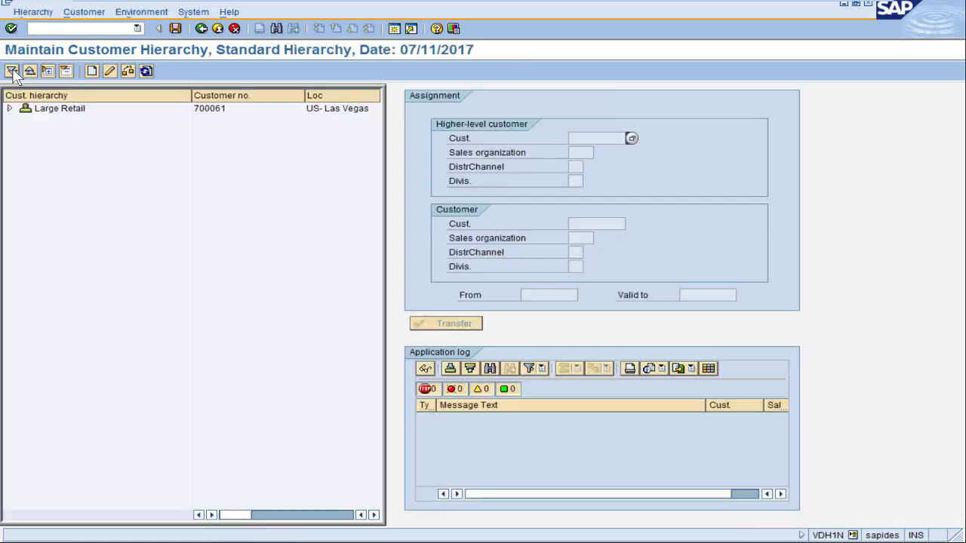
left_click(12, 70)
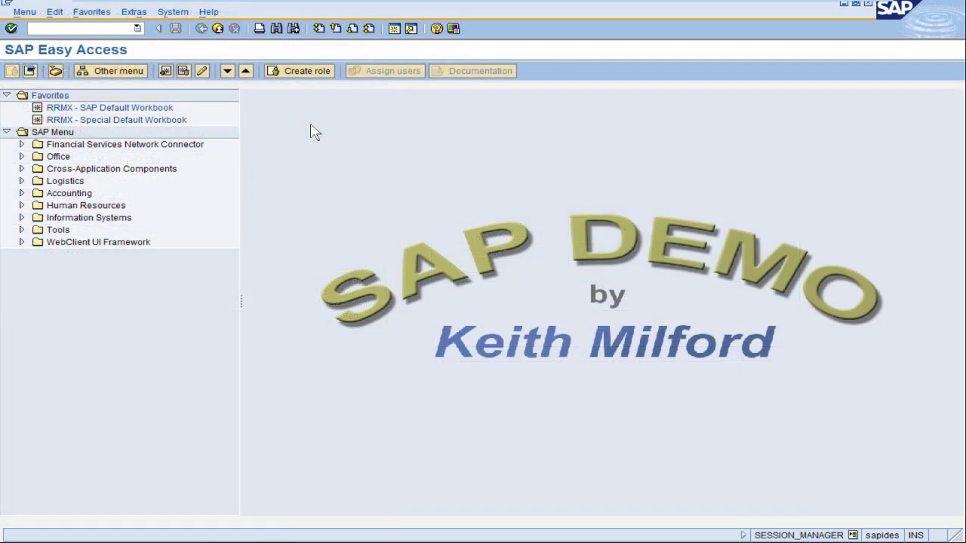
Open the SAP Reference IMG through transaction SPRO
left_click(81, 28)
type("spro")
key("Return")
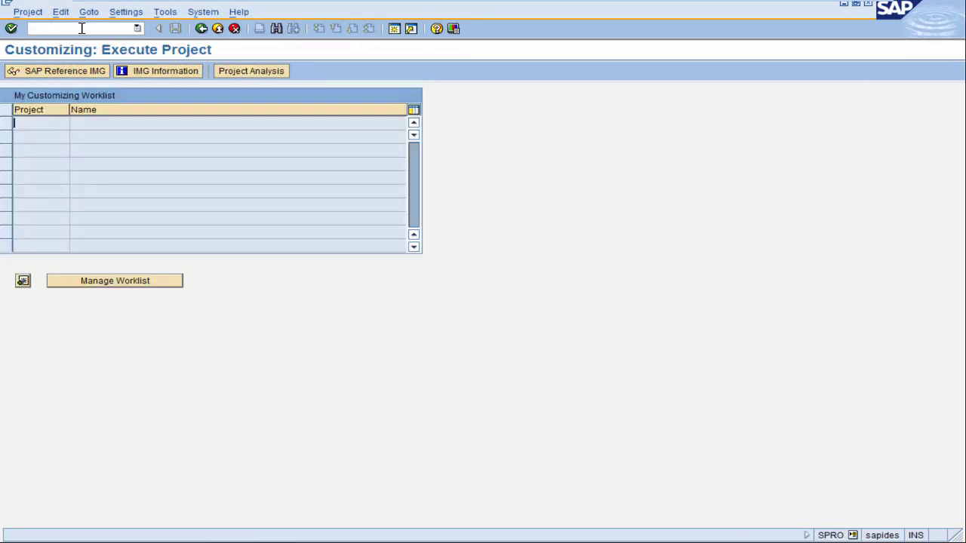
left_click(79, 74)
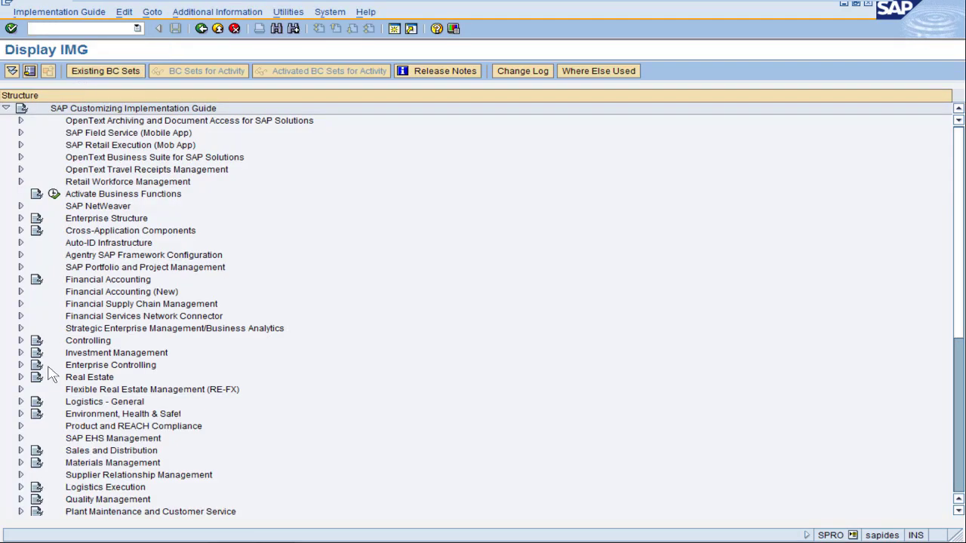
Open Define Hierarchy Types under Sales and Distribution, Master Data, Business Partners, Customers, Customer Hierarchy, and inspect hierarchy type A
left_click(20, 451)
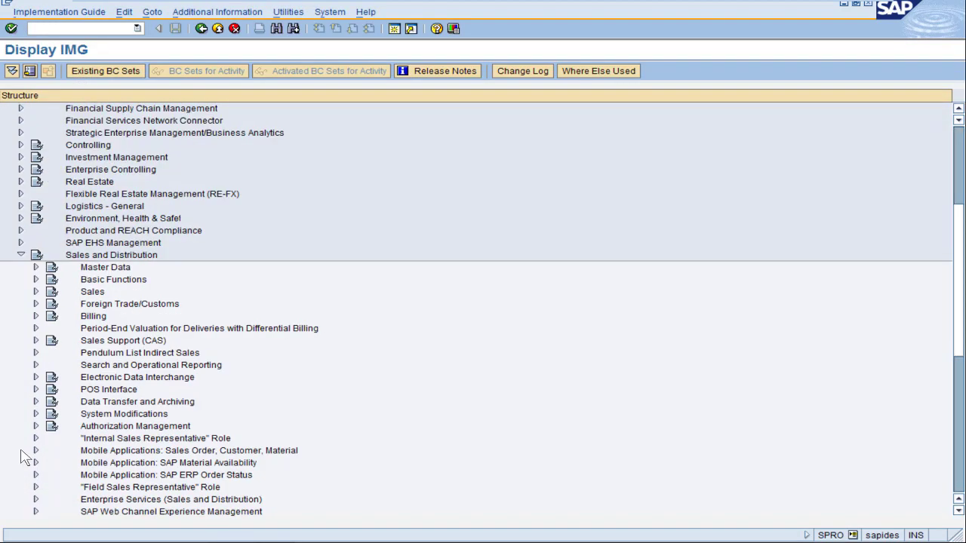
left_click(35, 267)
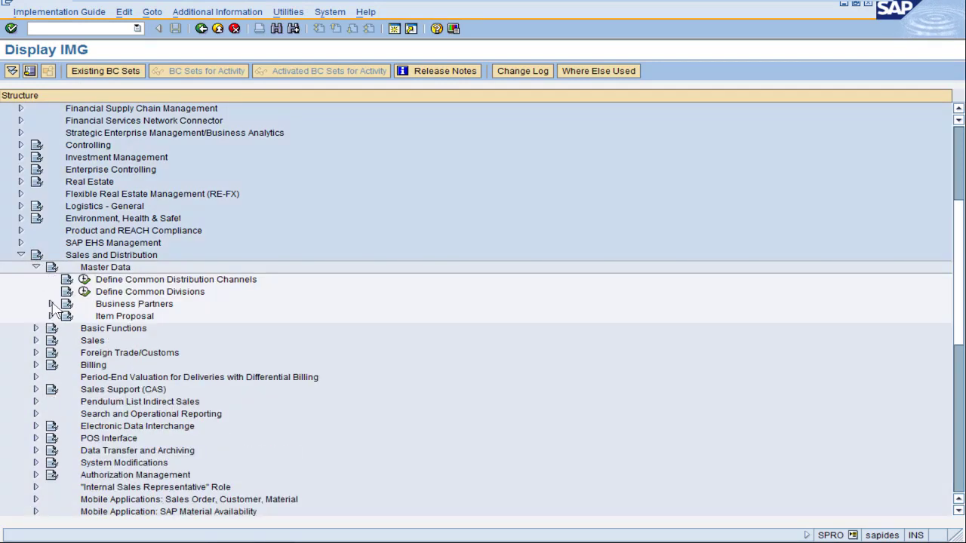
left_click(51, 303)
left_click(65, 316)
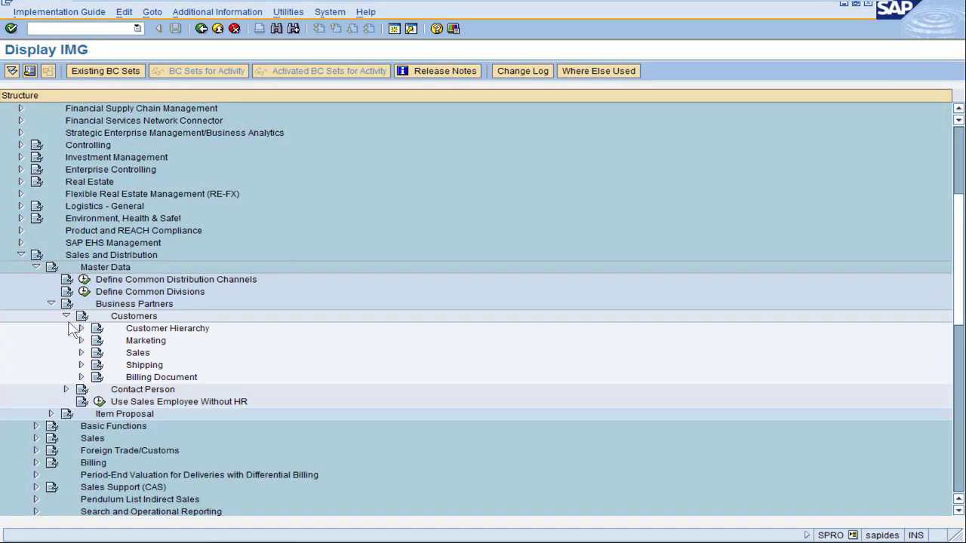
left_click(81, 328)
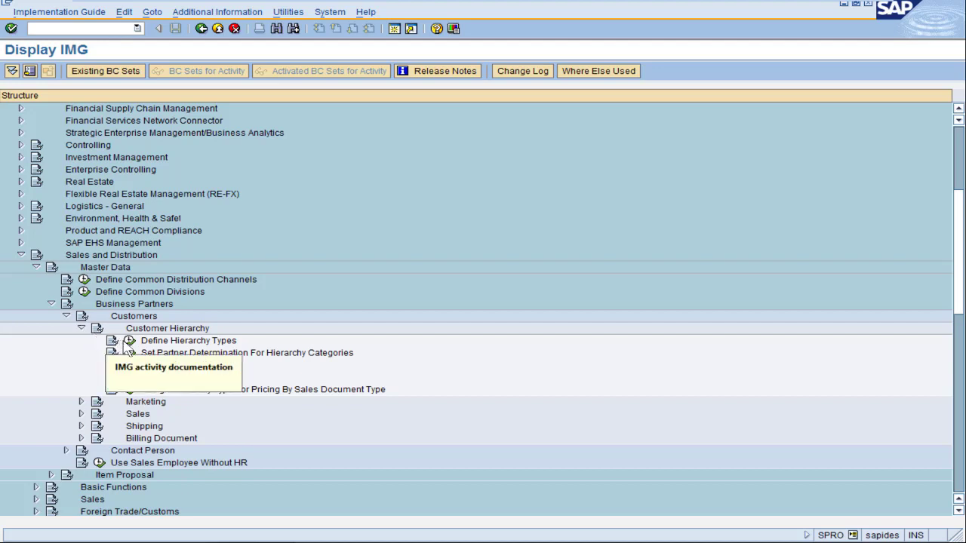
left_click(130, 341)
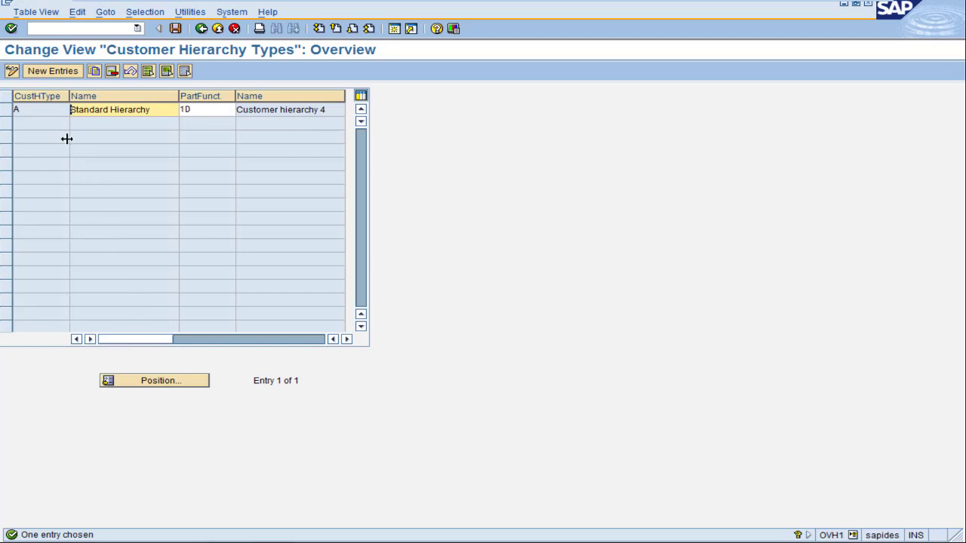
left_click(44, 109)
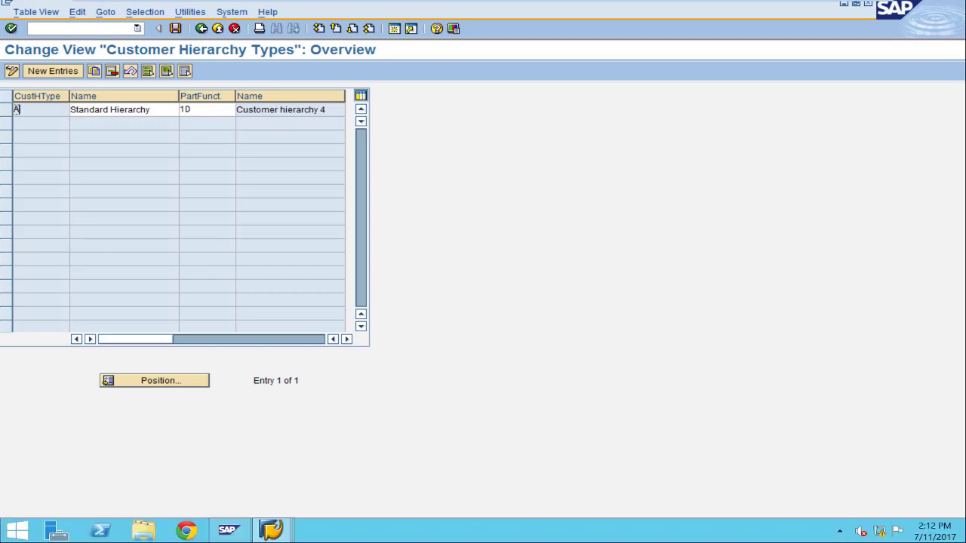
Review Large Retail's tree in the other hierarchy maintenance session, and leave the hierarchy types view for the IMG structure
left_click(288, 536)
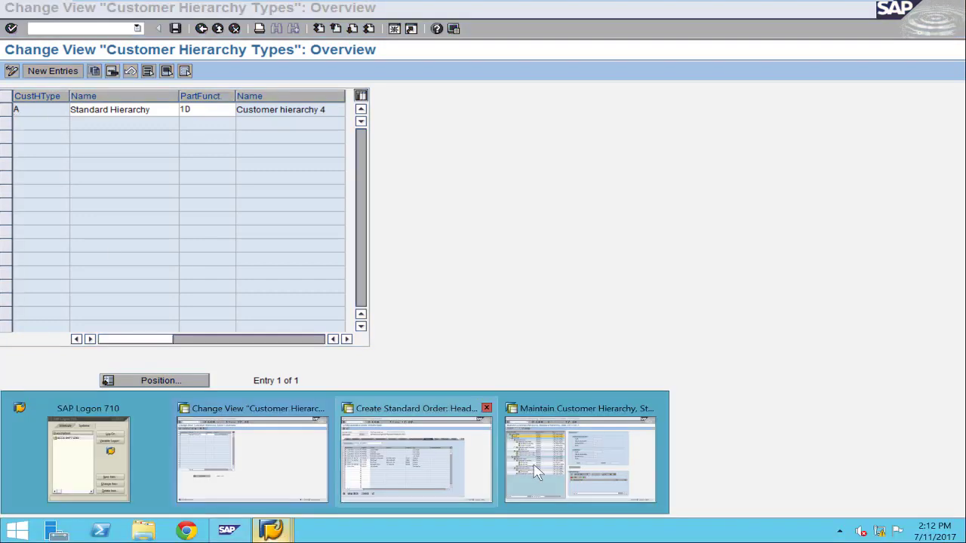
left_click(559, 464)
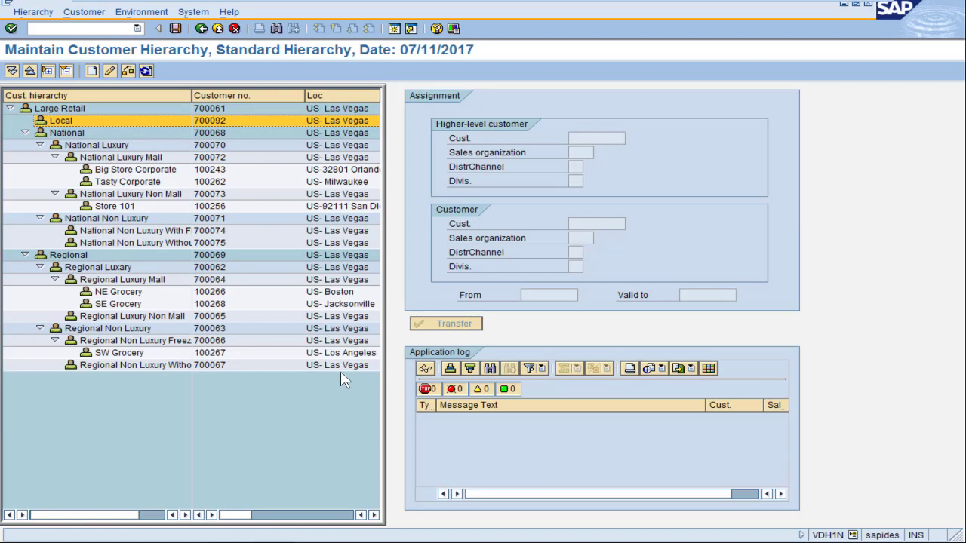
left_click(202, 29)
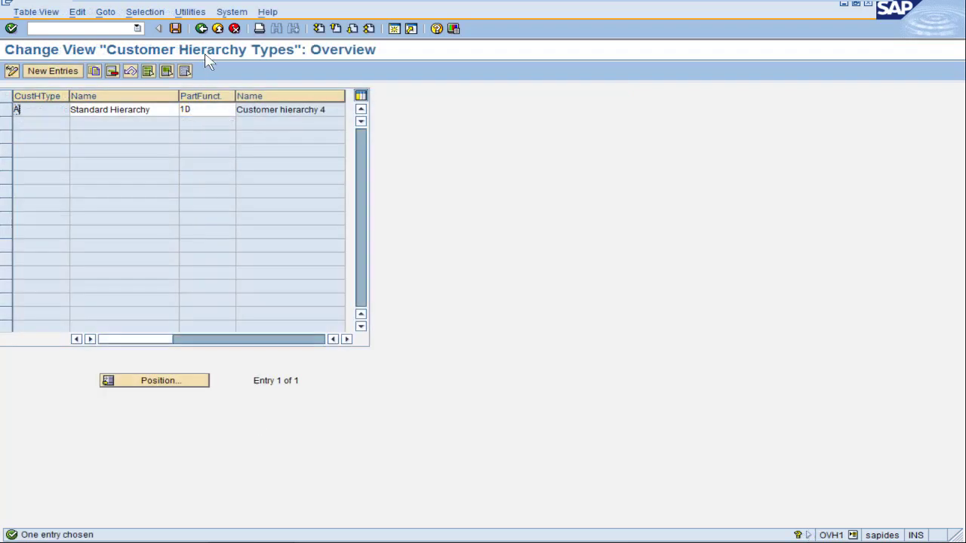
left_click(201, 29)
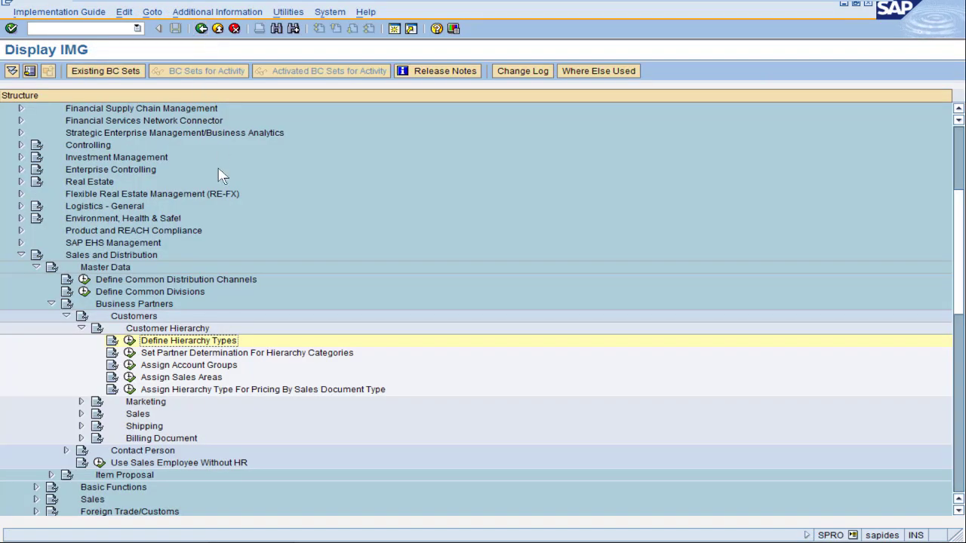
Open partner determination for Customer Master and highlight customer hierarchy functions 1A to 1D among the partner functions
left_click(130, 353)
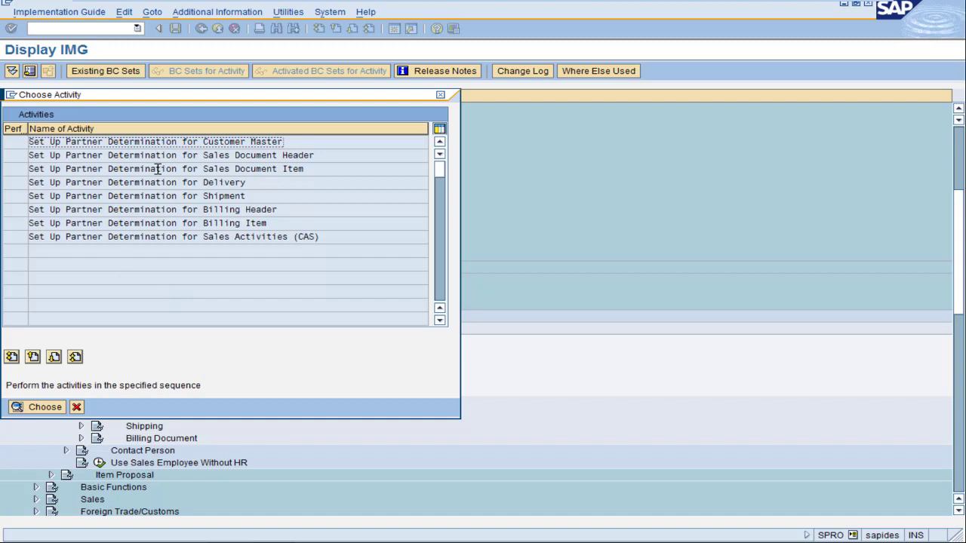
left_click(172, 142)
double_click(174, 142)
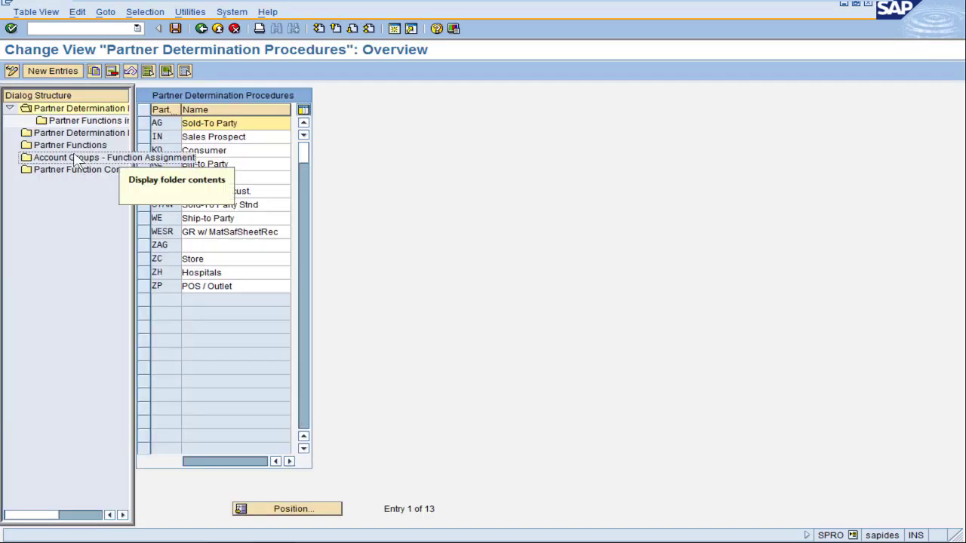
left_click(26, 146)
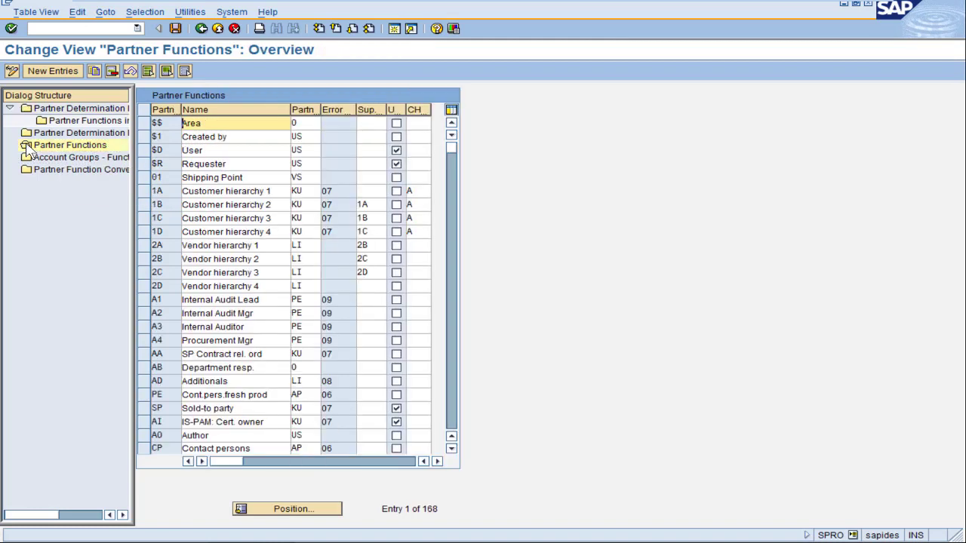
left_click(144, 191)
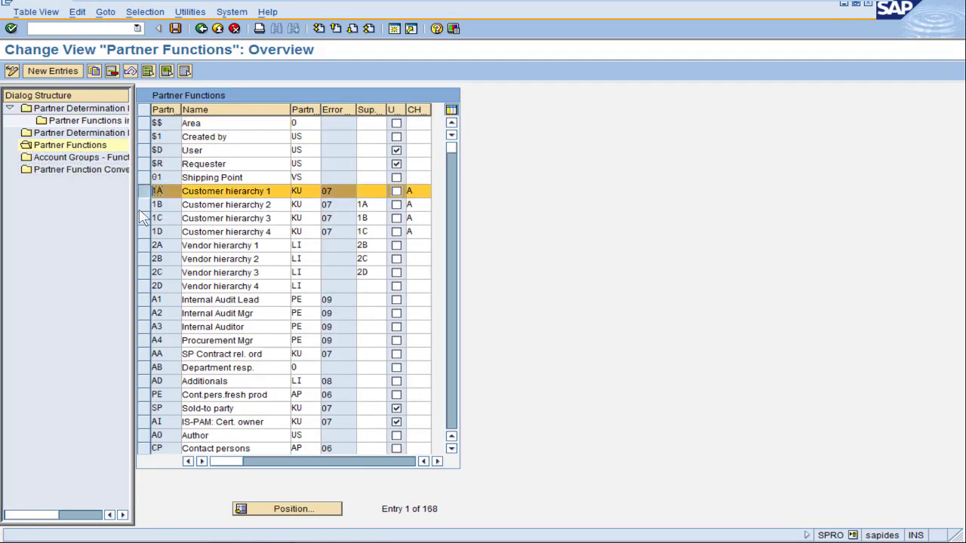
left_click(143, 204)
left_click(145, 219)
left_click(145, 232)
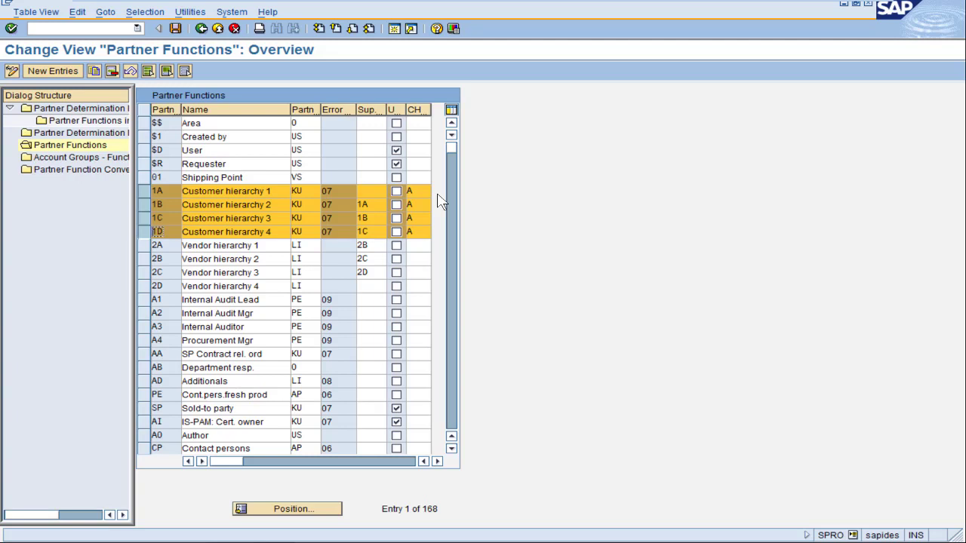
Examine the account group assignments of the partner functions, and check procedure STAN for customer hierarchy functions
double_click(26, 160)
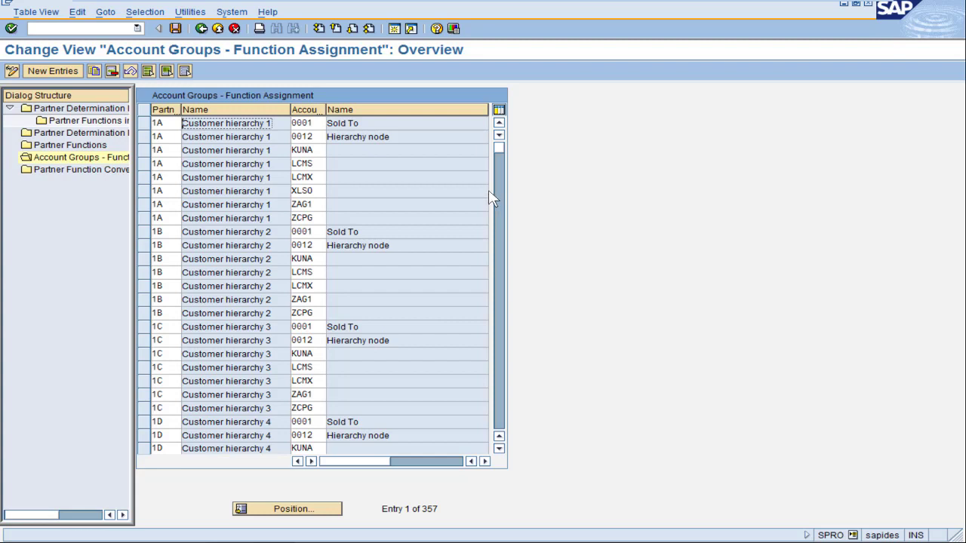
left_click(26, 111)
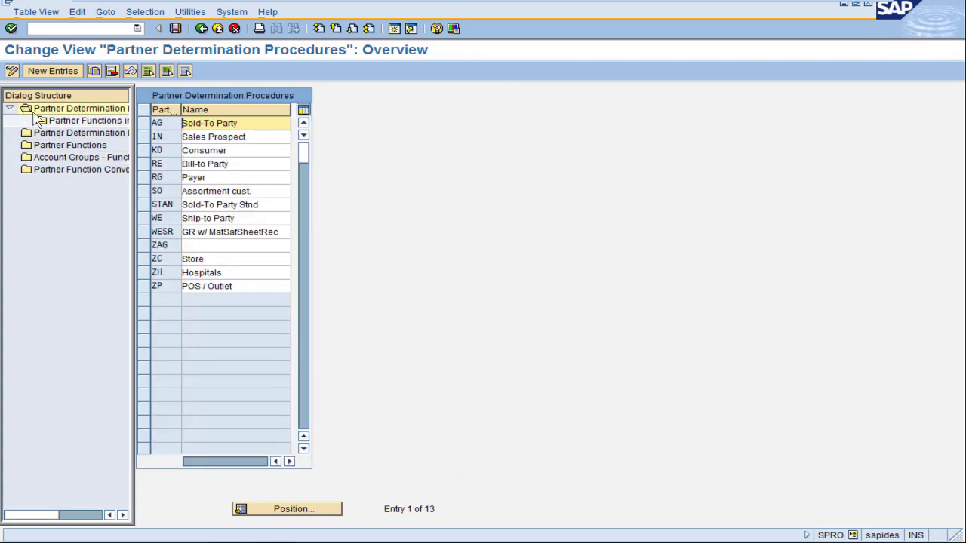
left_click(144, 204)
left_click(42, 122)
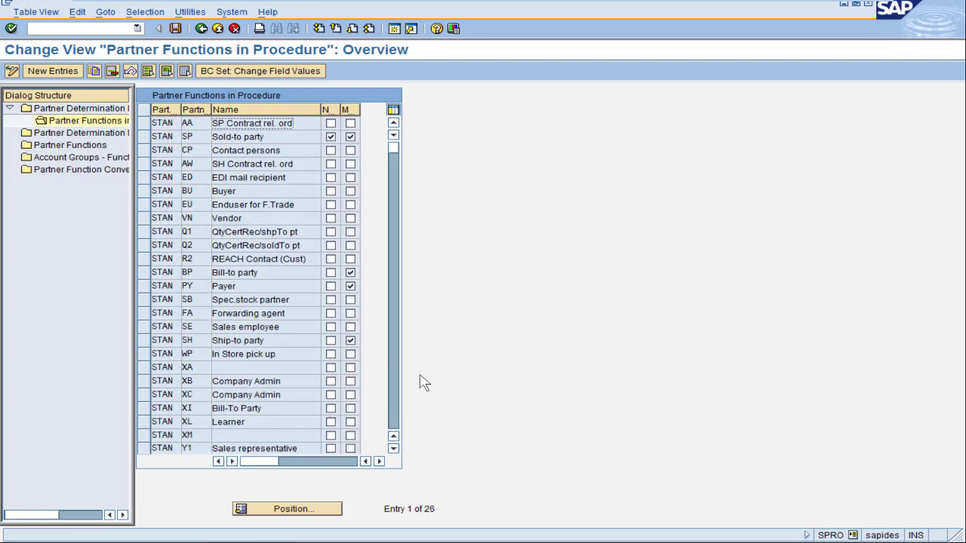
left_click(393, 389)
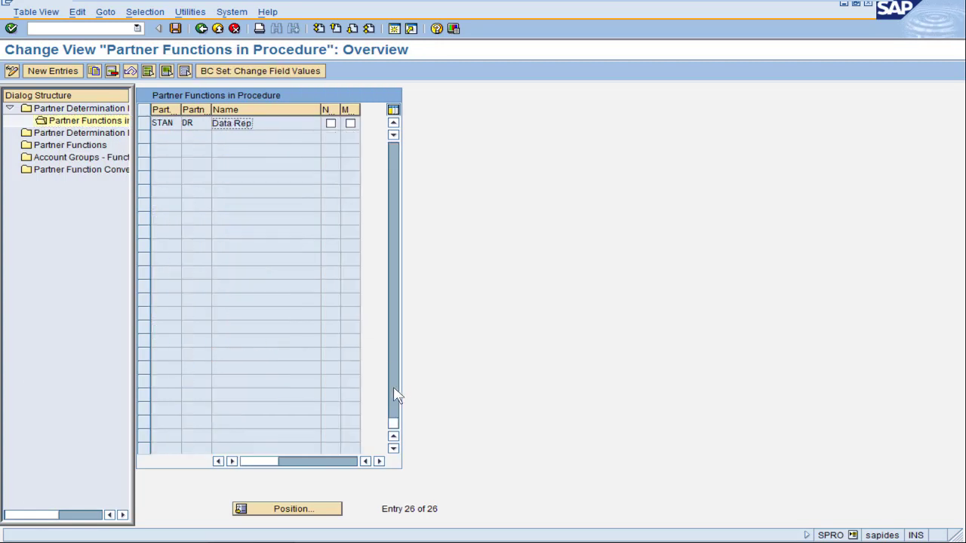
left_click(393, 172)
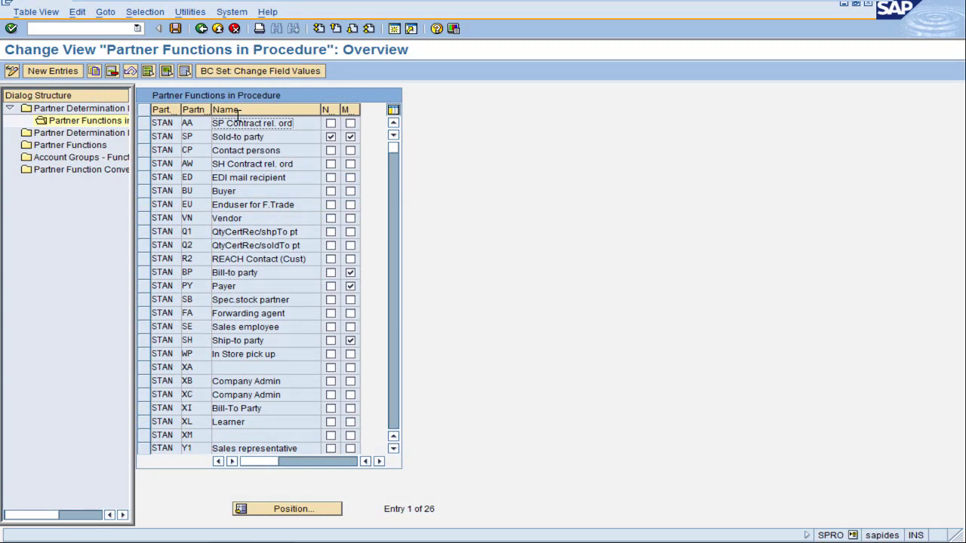
Open partner determination for Sales Document Header and display the partner functions in Standard Order procedure TA
left_click(201, 29)
left_click(201, 29)
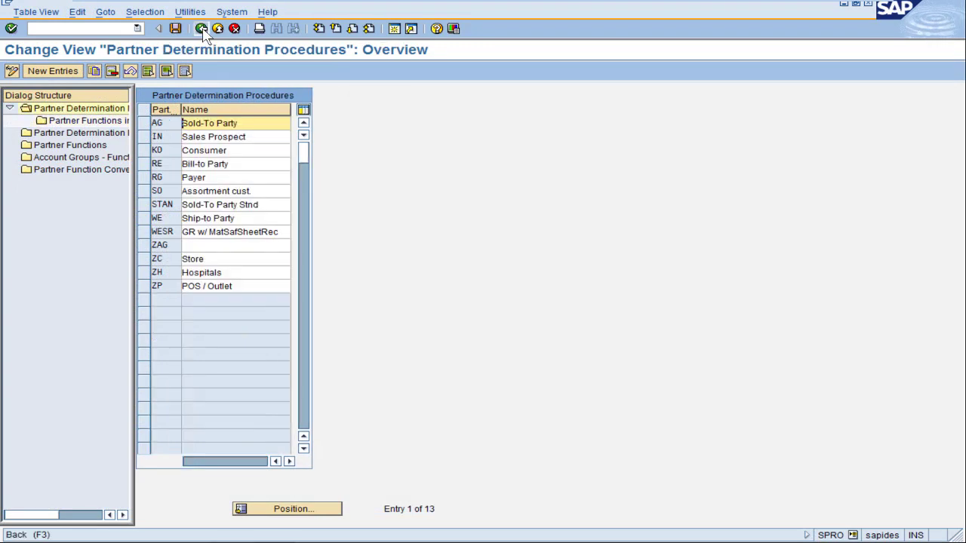
left_click(148, 155)
double_click(155, 161)
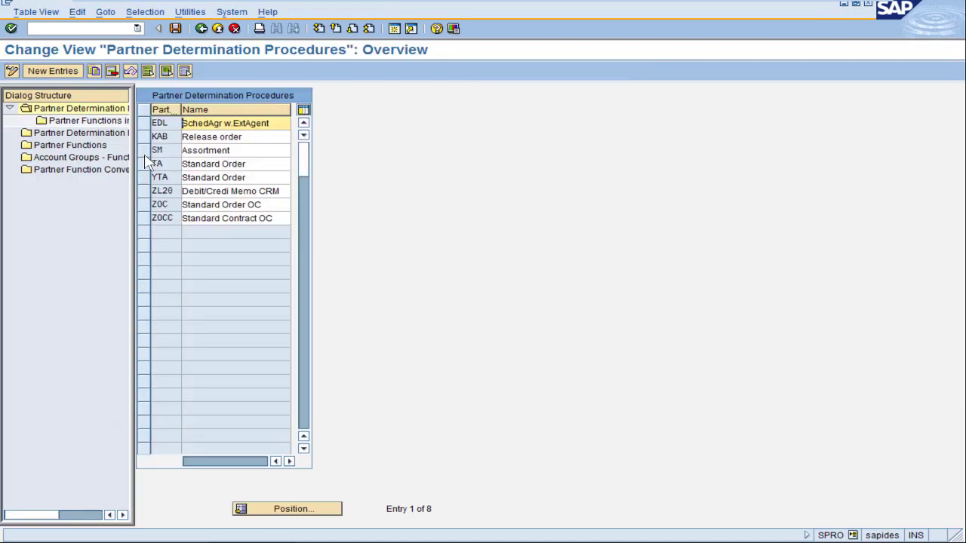
left_click(145, 164)
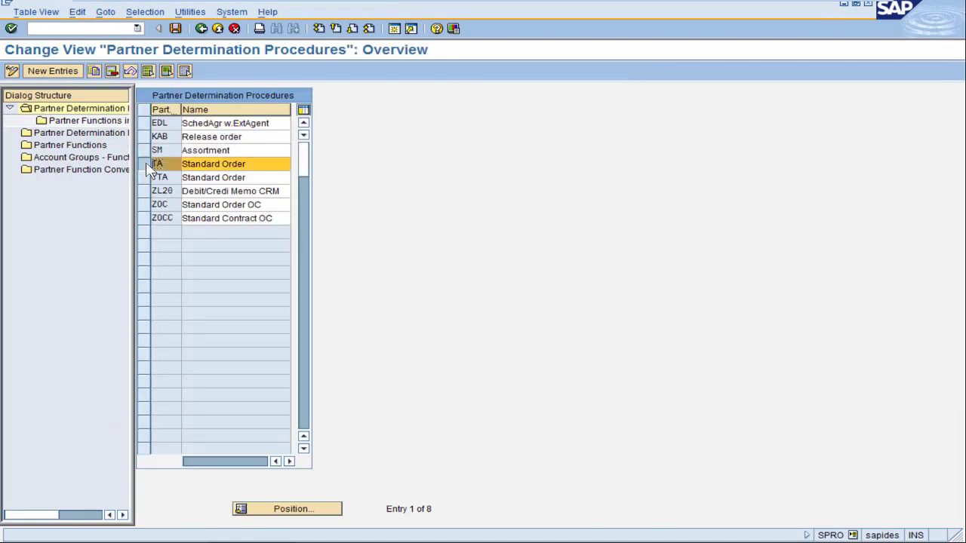
double_click(48, 124)
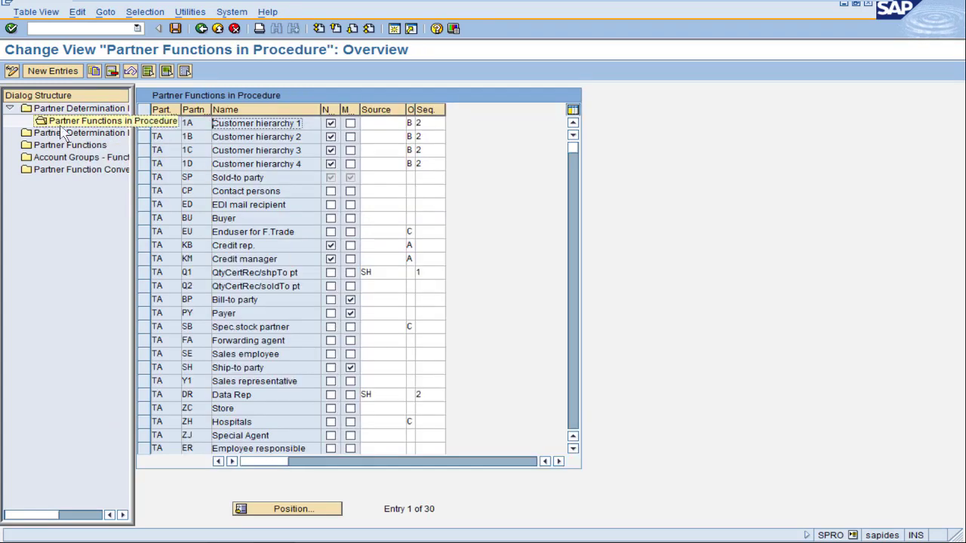
Highlight functions 1A to 1D in procedure TA and look up origin table value B among the possible entries
left_click_drag(143, 125, 150, 168)
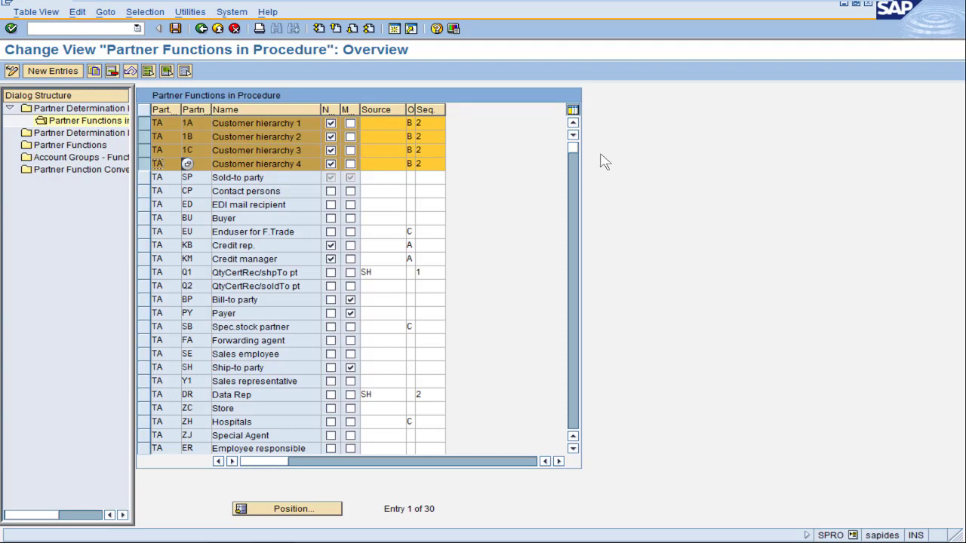
left_click(417, 124)
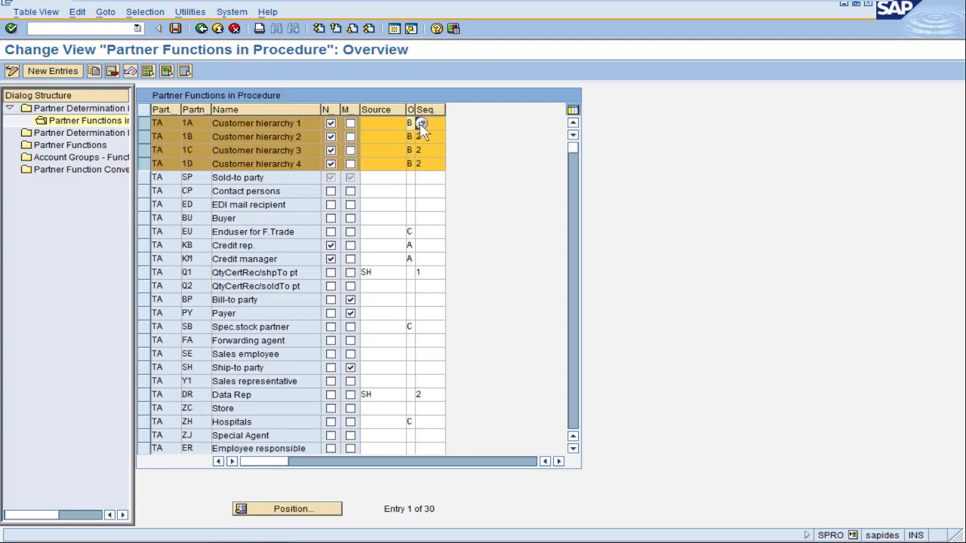
left_click(421, 123)
left_click_drag(359, 98, 674, 66)
left_click(636, 133)
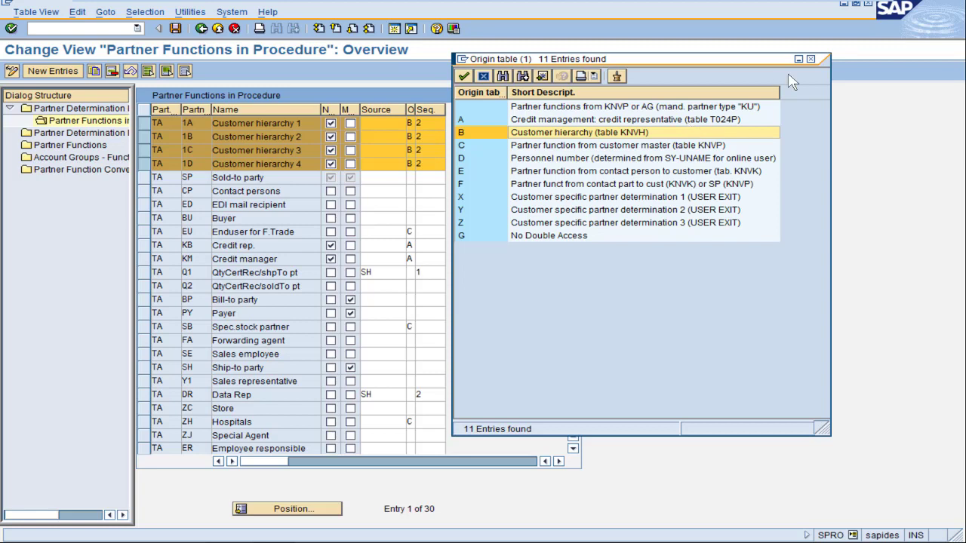
left_click(811, 60)
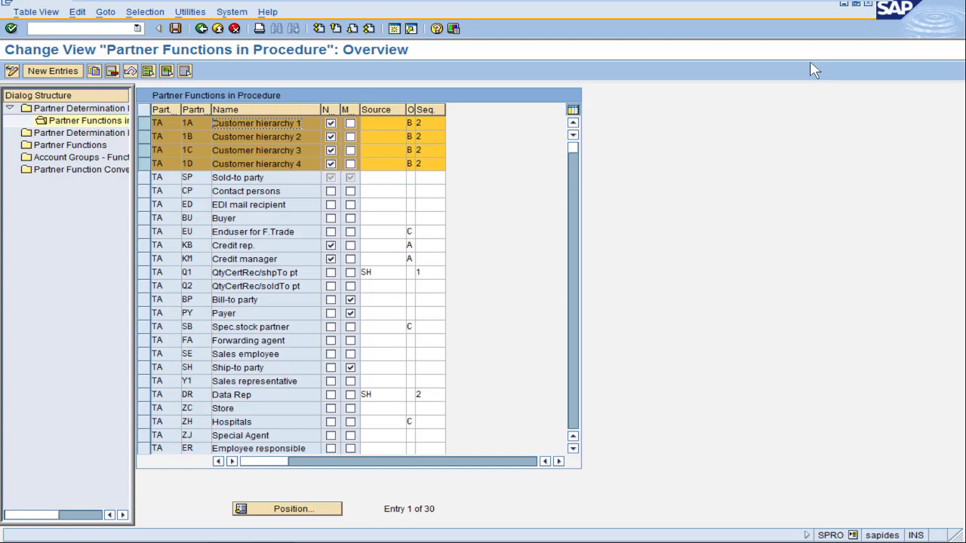
Try ship-to party SH as the source for customer hierarchy functions 1A to 1C, and clear the source entries again
left_click(387, 123)
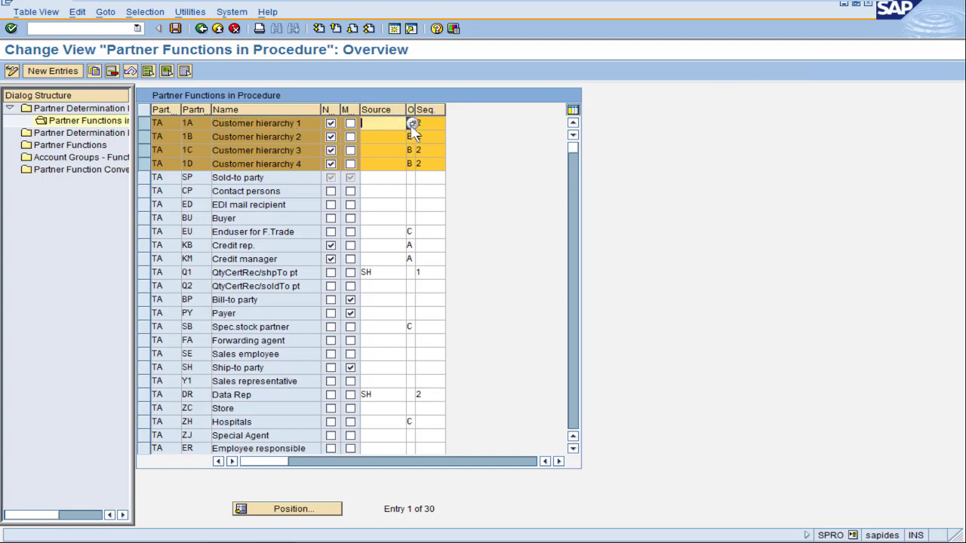
left_click(411, 123)
left_click_drag(455, 212, 465, 327)
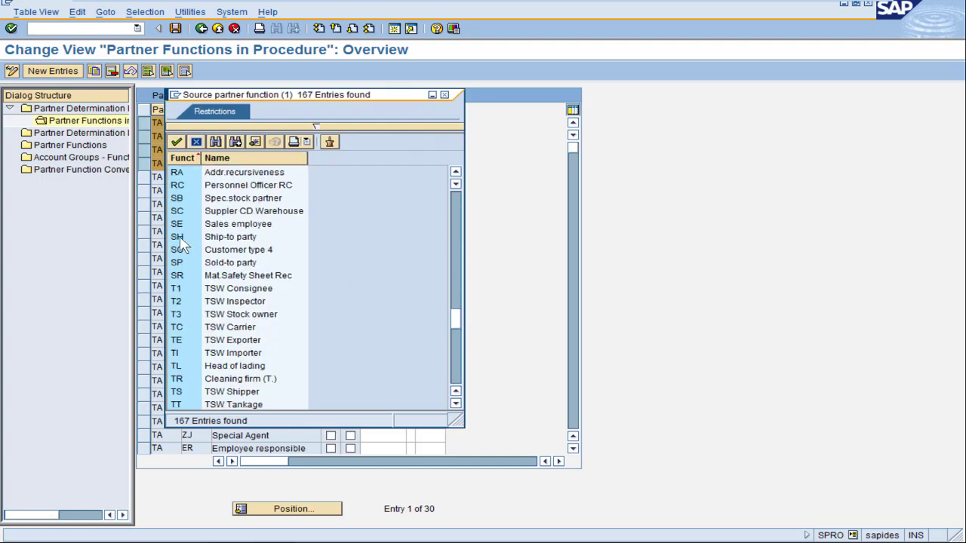
double_click(180, 236)
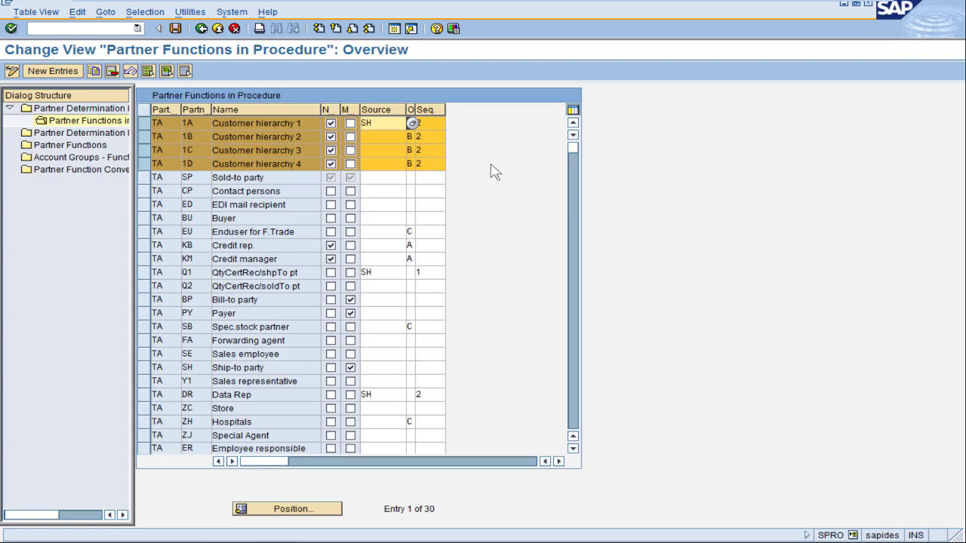
key("Return")
key("Down")
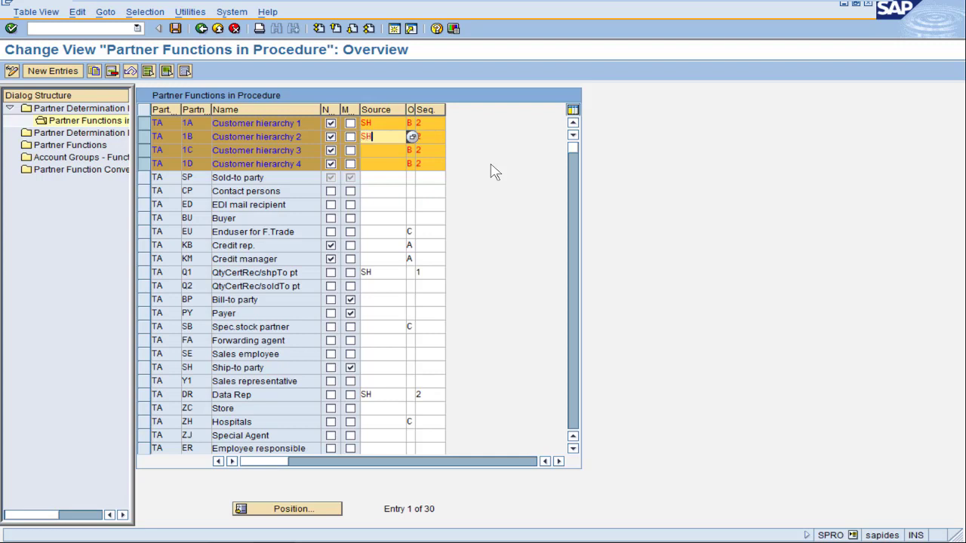
key("Down")
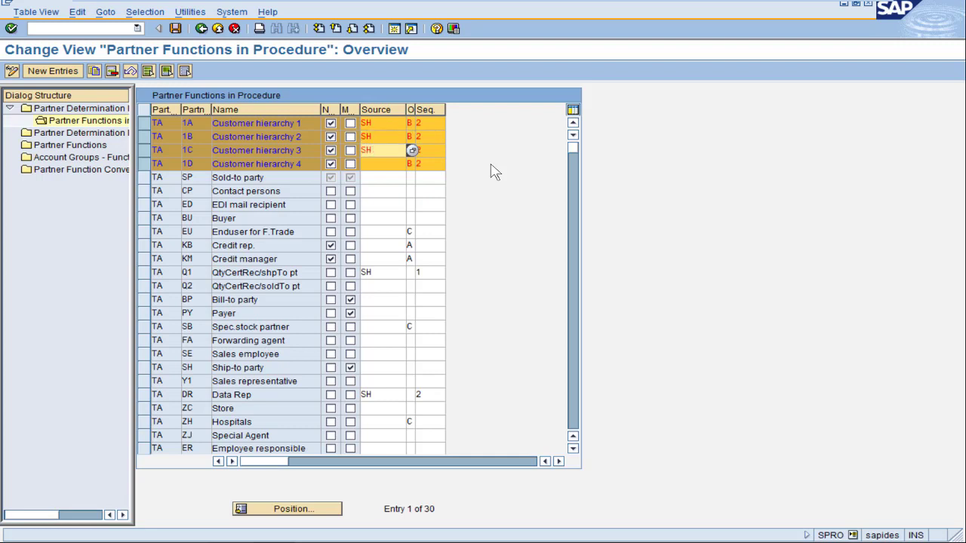
key("Down")
key("BackSpace")
key("BackSpace")
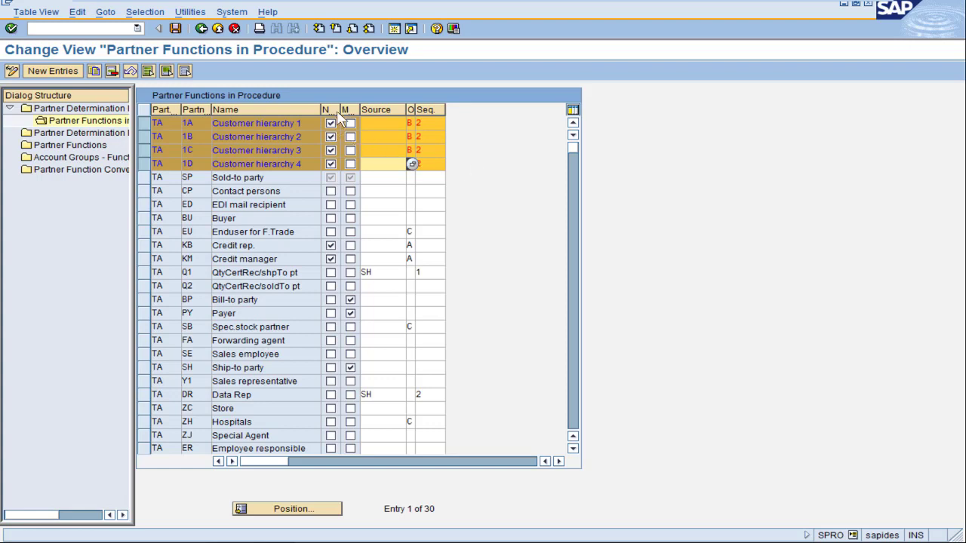
Widen the Not Modifiable column and check the customer hierarchy partners in the standard order's header data
left_click_drag(341, 110, 408, 110)
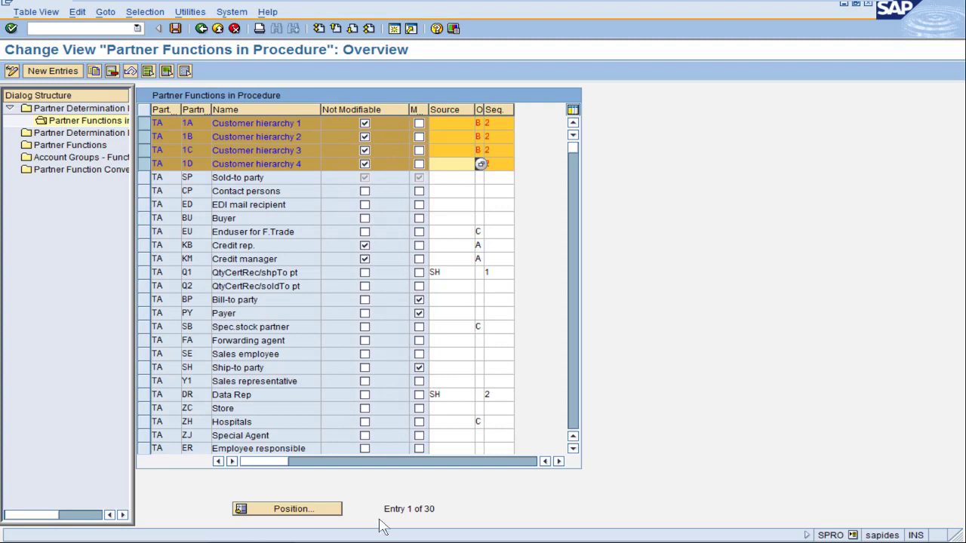
mouse_move(384, 537)
mouse_move(296, 536)
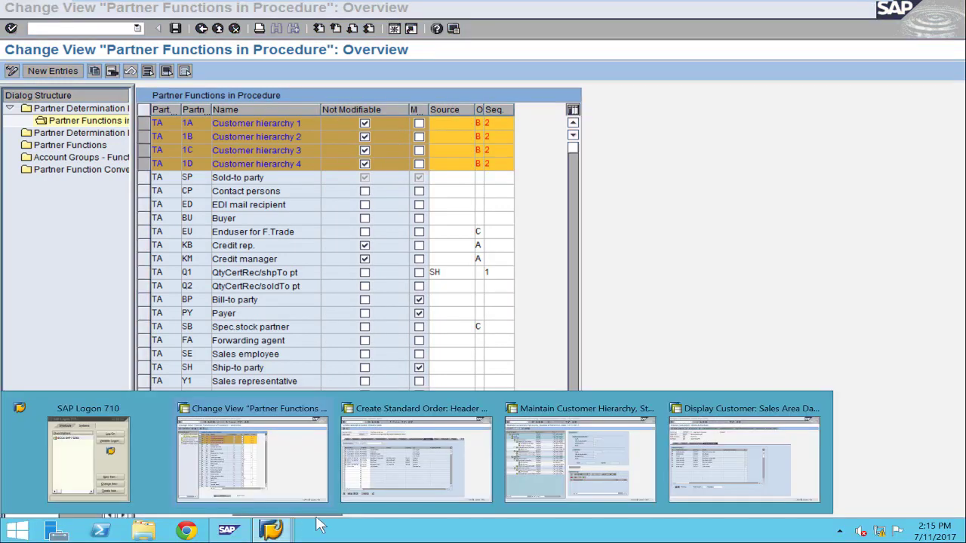
left_click(403, 476)
left_click(160, 237)
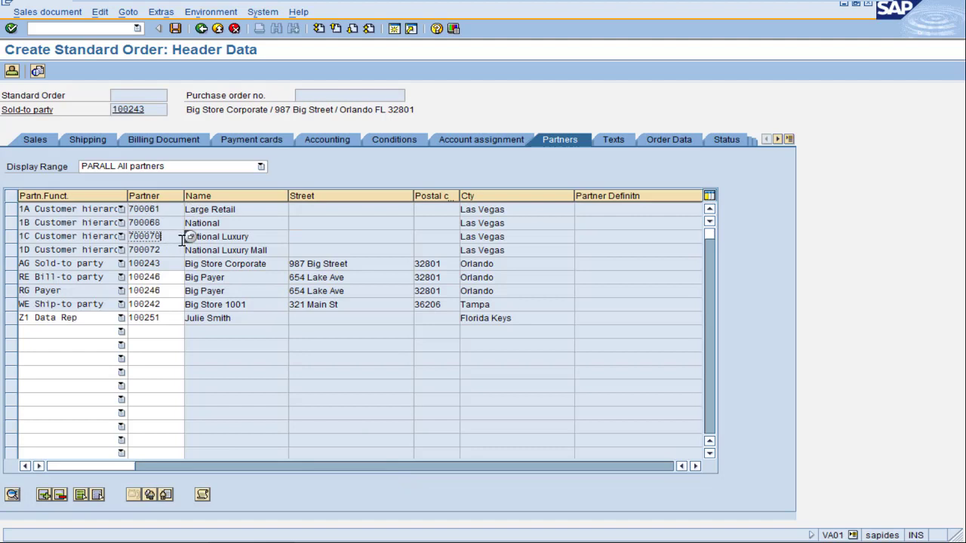
mouse_move(272, 532)
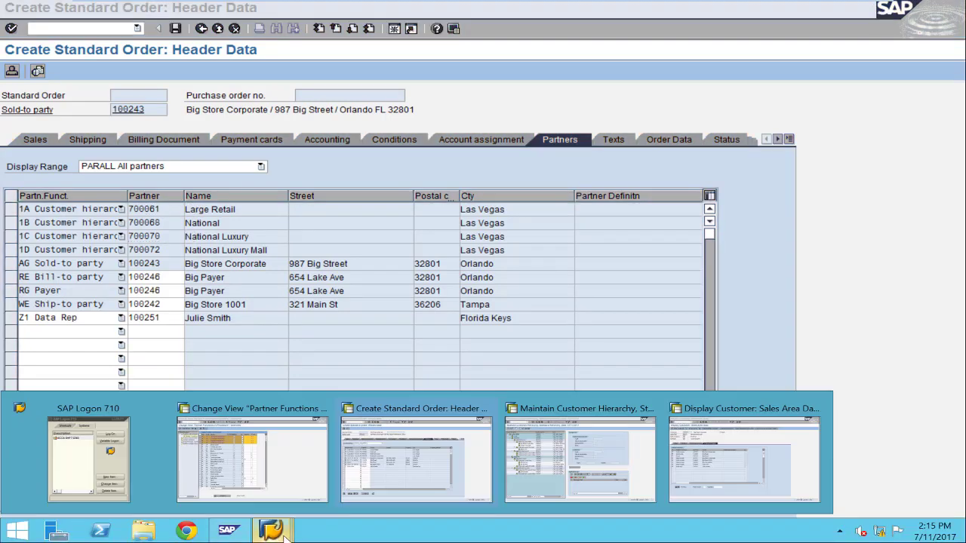
left_click(290, 463)
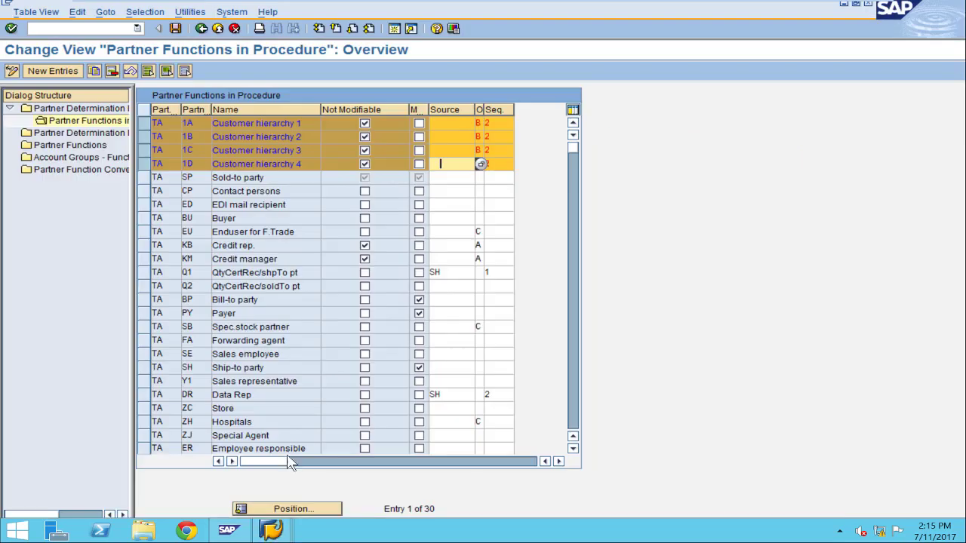
Try toggling the Not Modifiable setting of customer hierarchy functions 1A to 1D in procedure TA
left_click(365, 123)
left_click(365, 136)
left_click(364, 150)
left_click(365, 162)
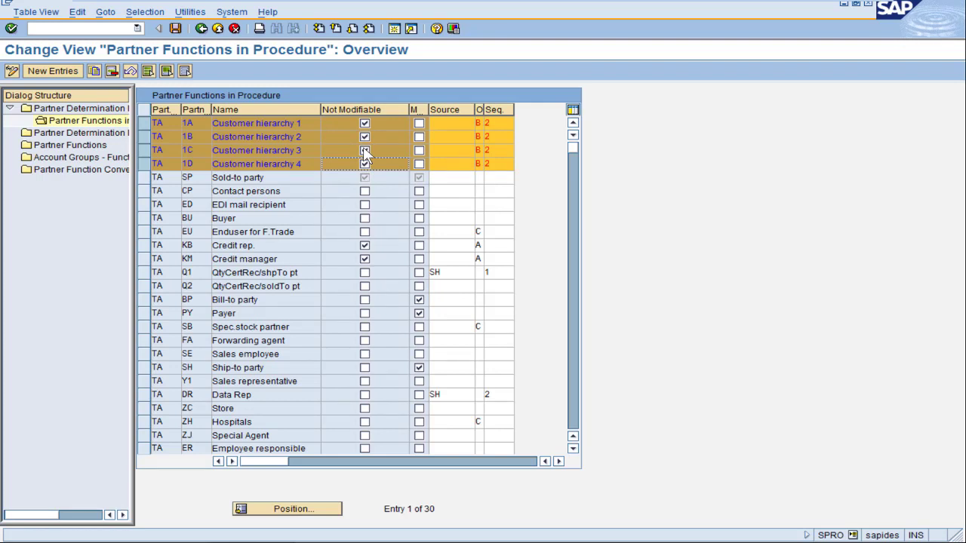
Leave partner determination, saving the changes to the SD Misc customizing request, and close the activity selection
left_click(202, 30)
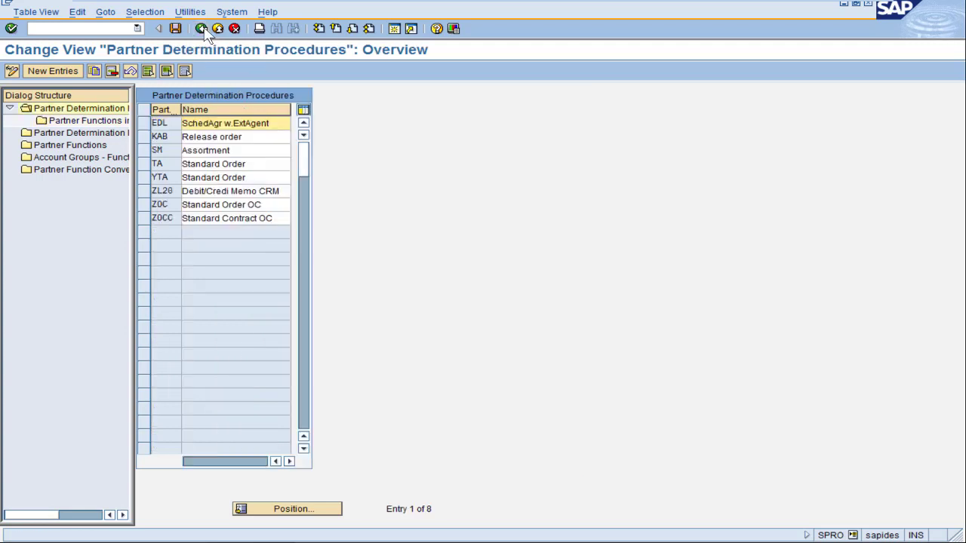
left_click(202, 30)
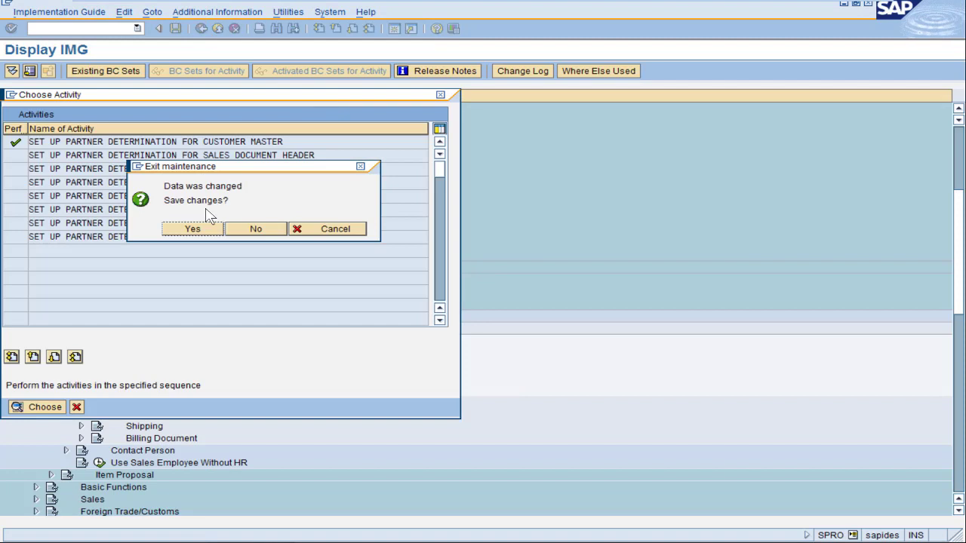
left_click(198, 231)
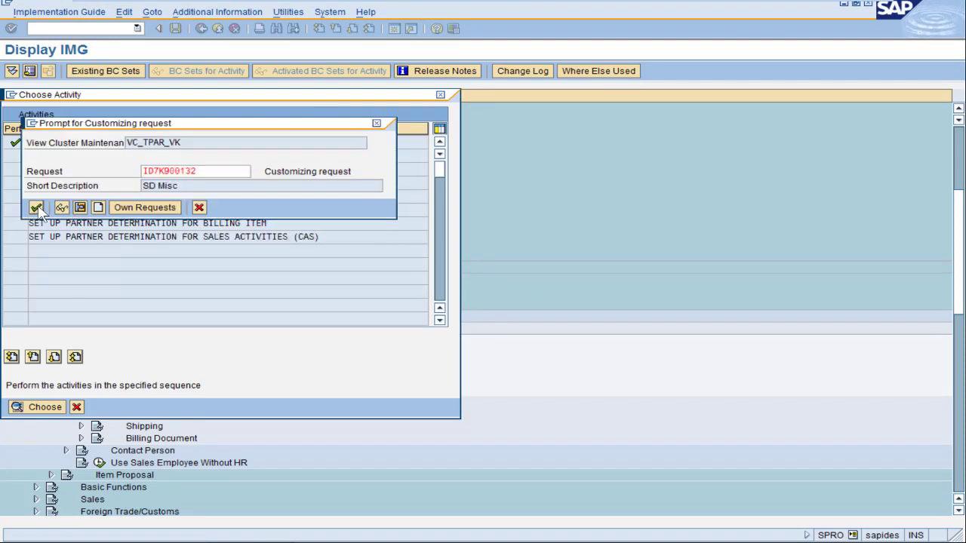
left_click(37, 207)
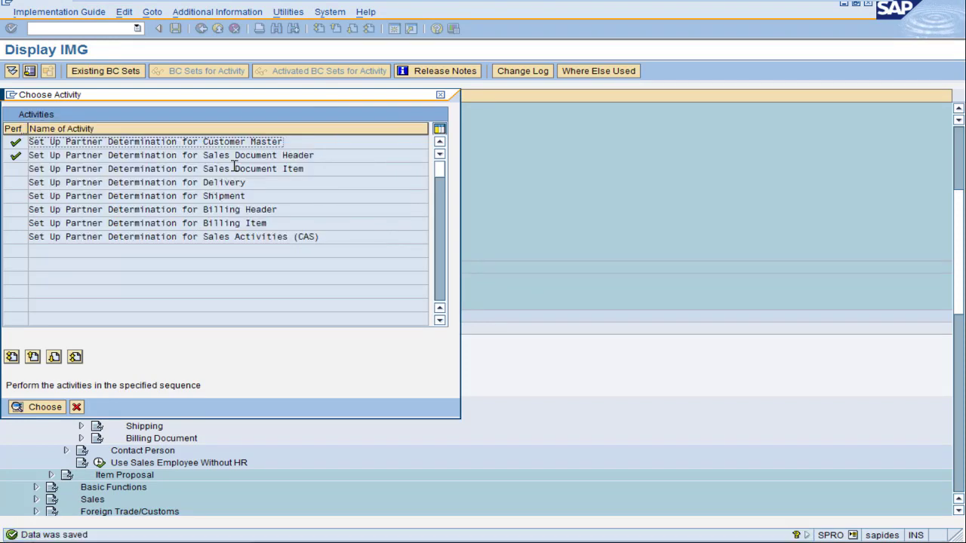
left_click(442, 98)
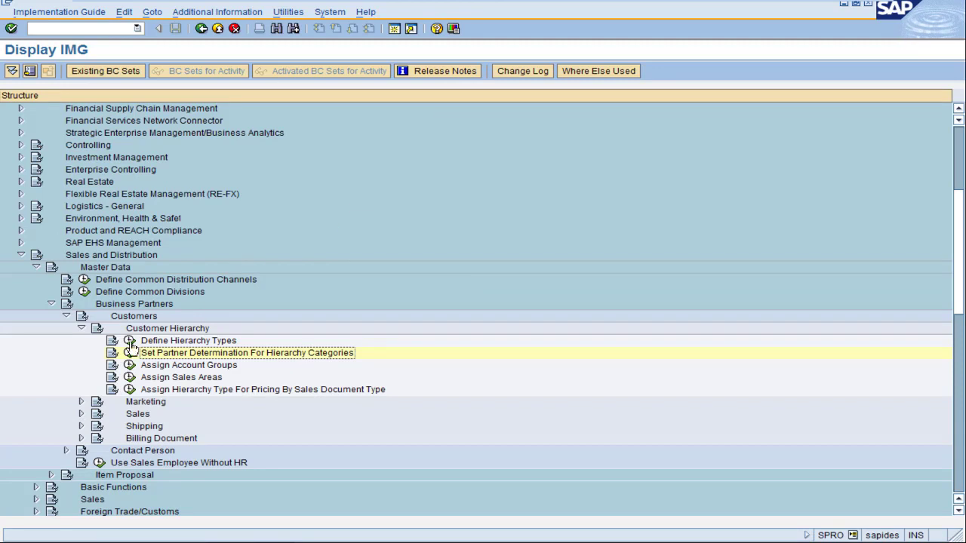
Review the allowed account group assignments, highlighting Sold To (0001) under Hierarchy node (0012) and Hierarchy node under Hierarchy node
left_click(130, 368)
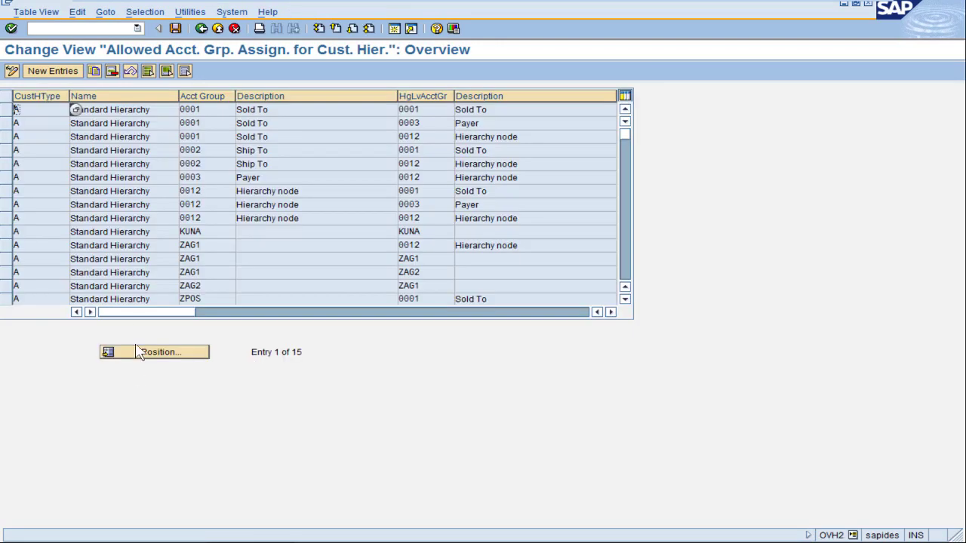
left_click(7, 139)
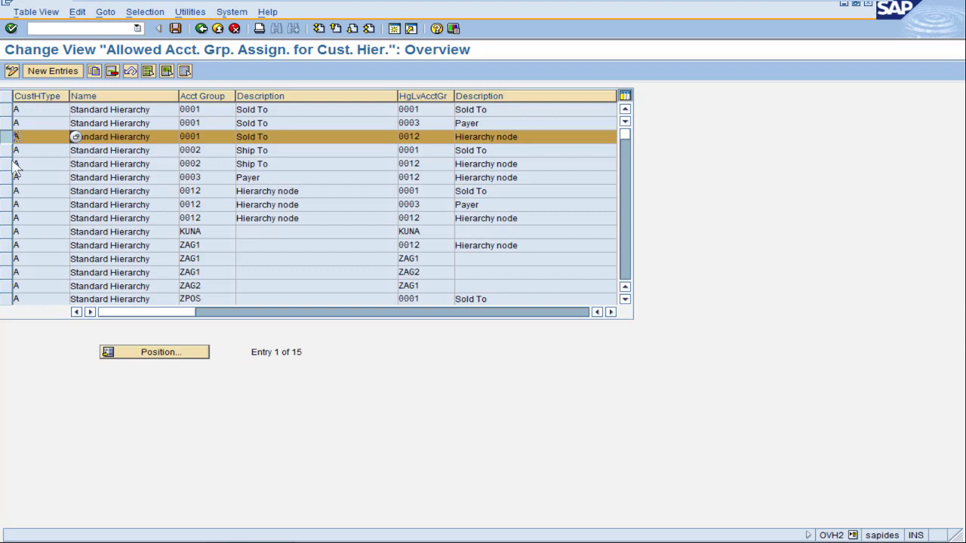
left_click(8, 219)
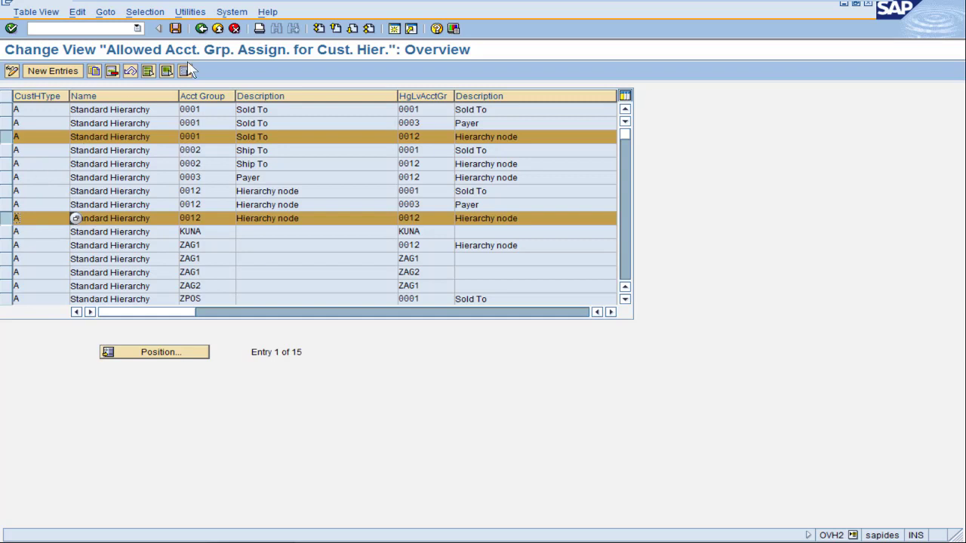
left_click(201, 28)
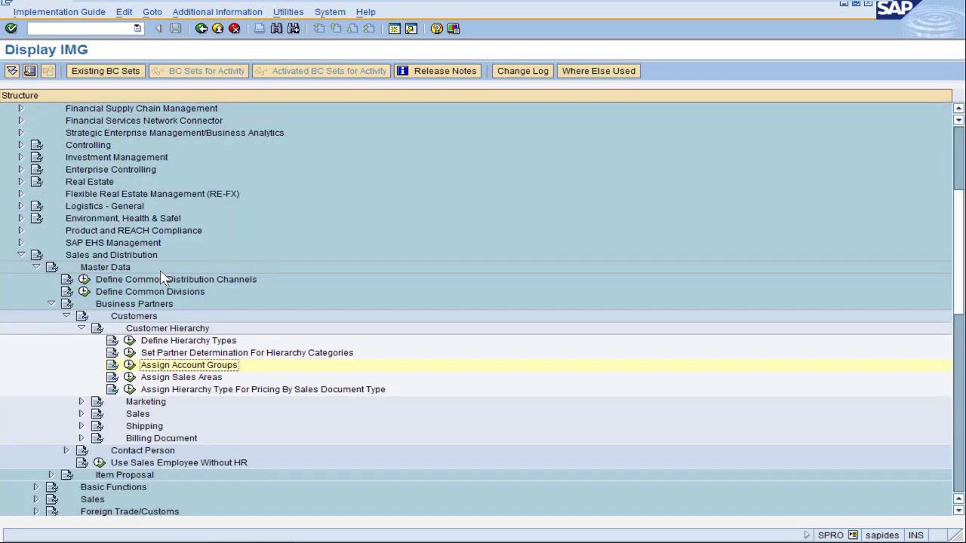
Find the allowed sales area assignment for hierarchy type A and sales organization DUS3, and highlight it
left_click(129, 379)
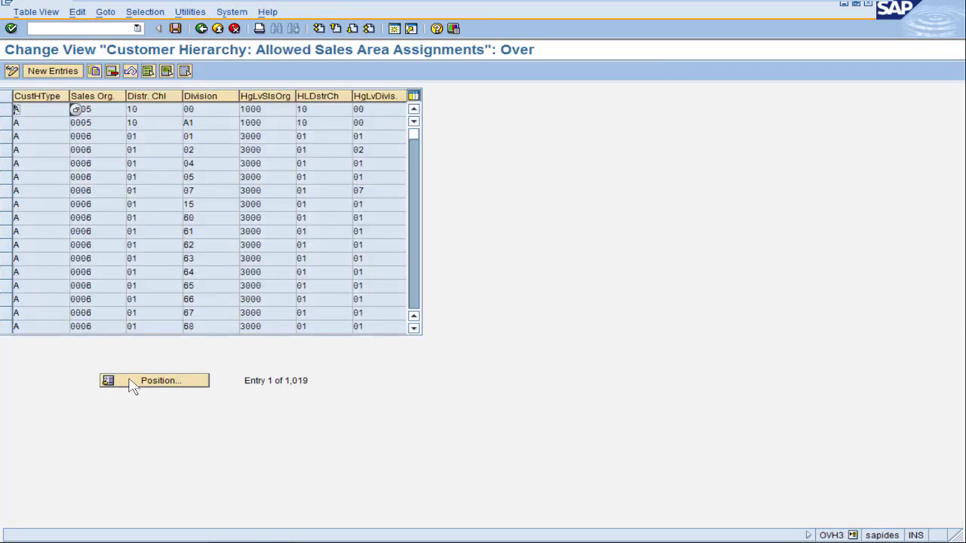
left_click(177, 379)
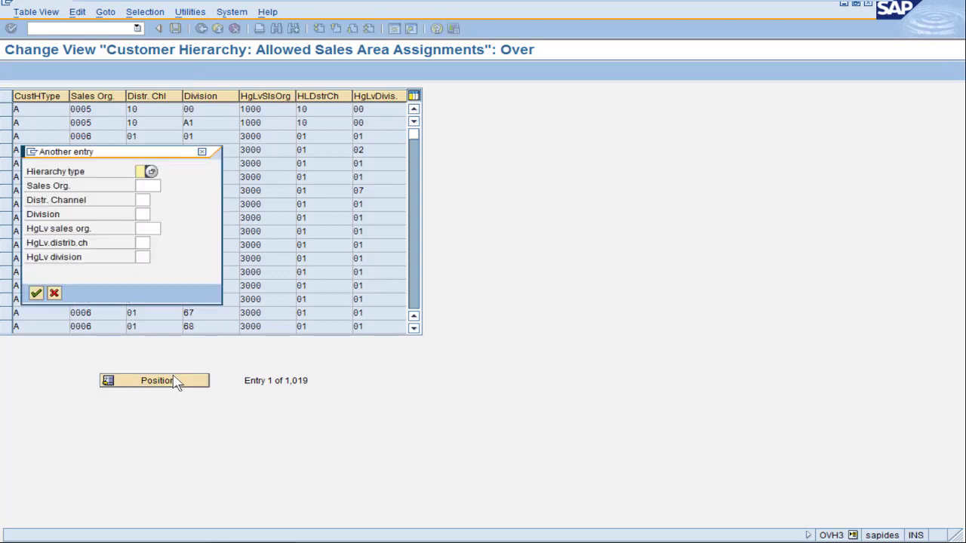
key("Tab")
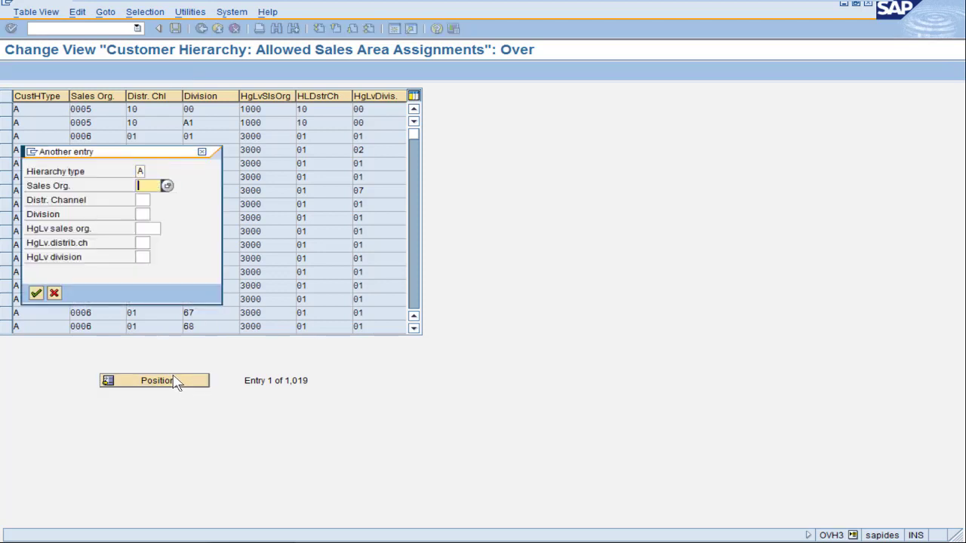
type("DUS3")
key("Return")
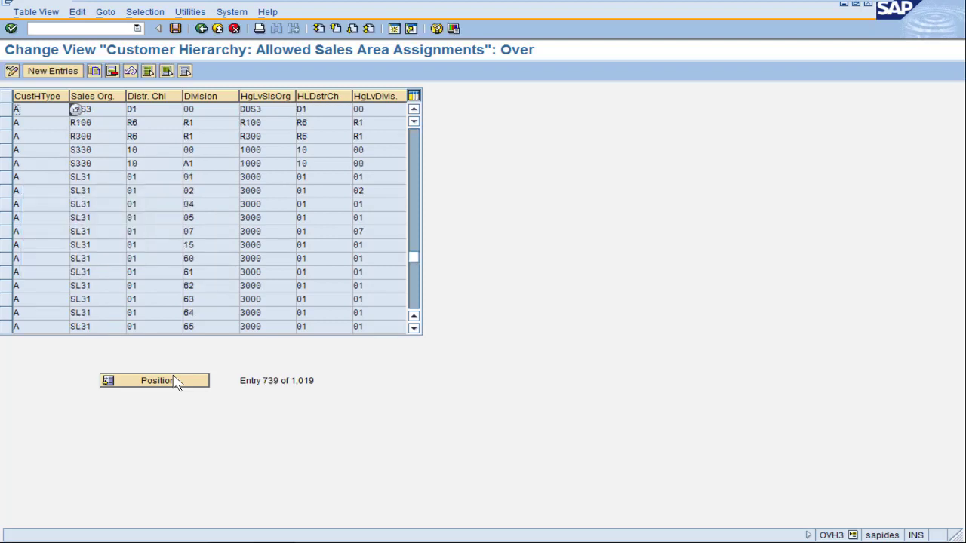
left_click(6, 110)
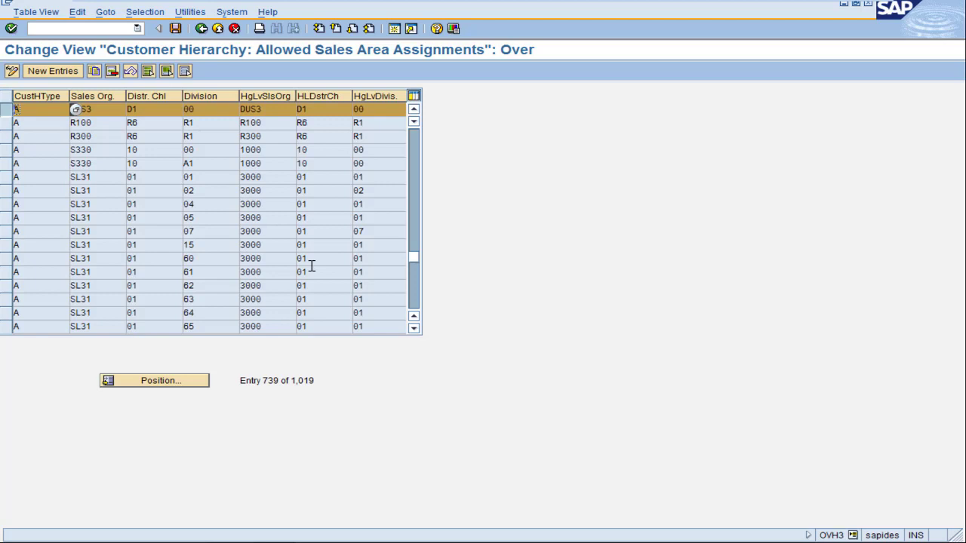
left_click(203, 31)
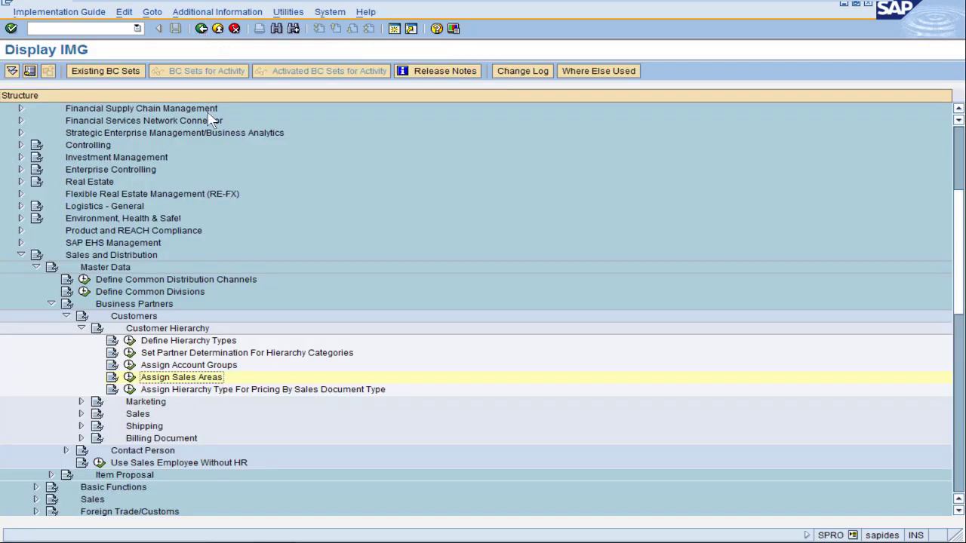
Look up Standard Order (OR) in the hierarchy type assignments for pricing by sales document type, and highlight it
left_click(129, 389)
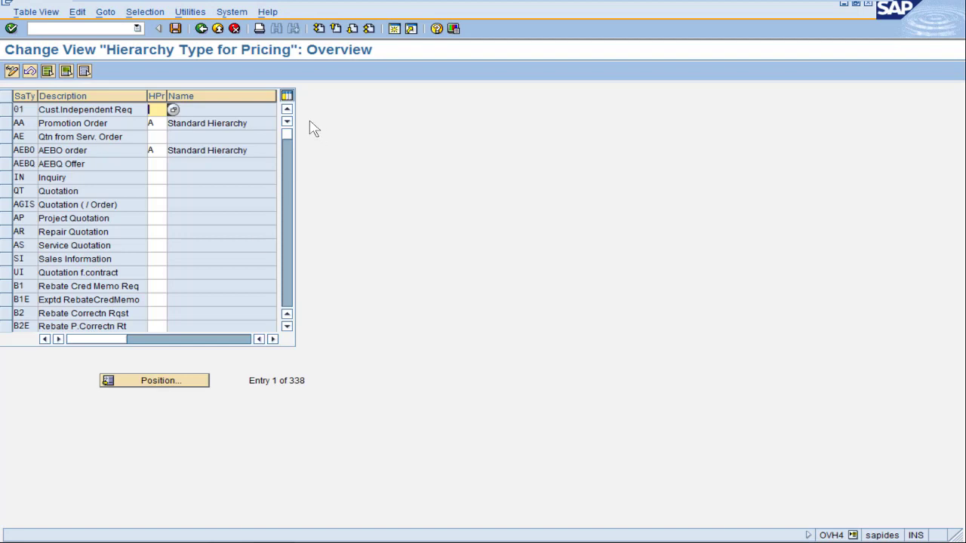
left_click_drag(287, 135, 294, 234)
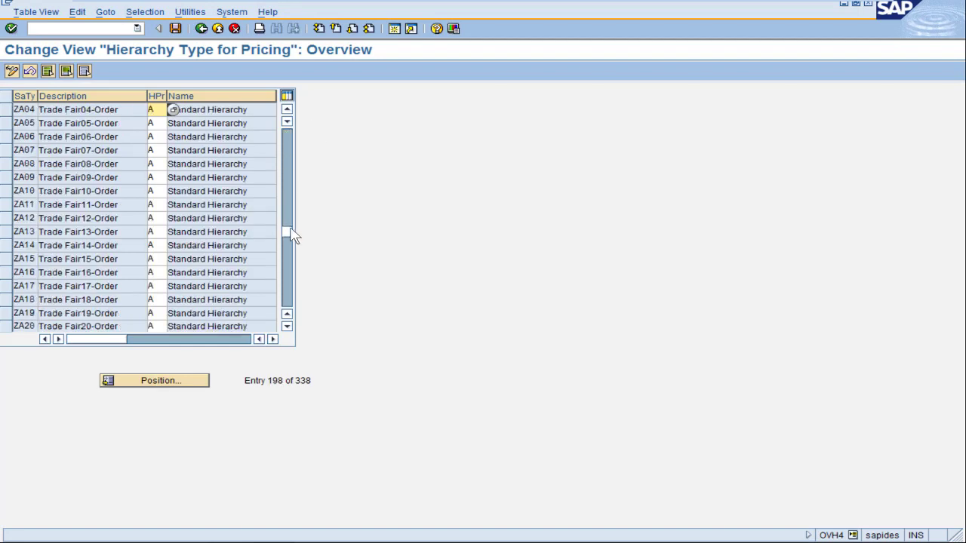
left_click(288, 181)
left_click(289, 181)
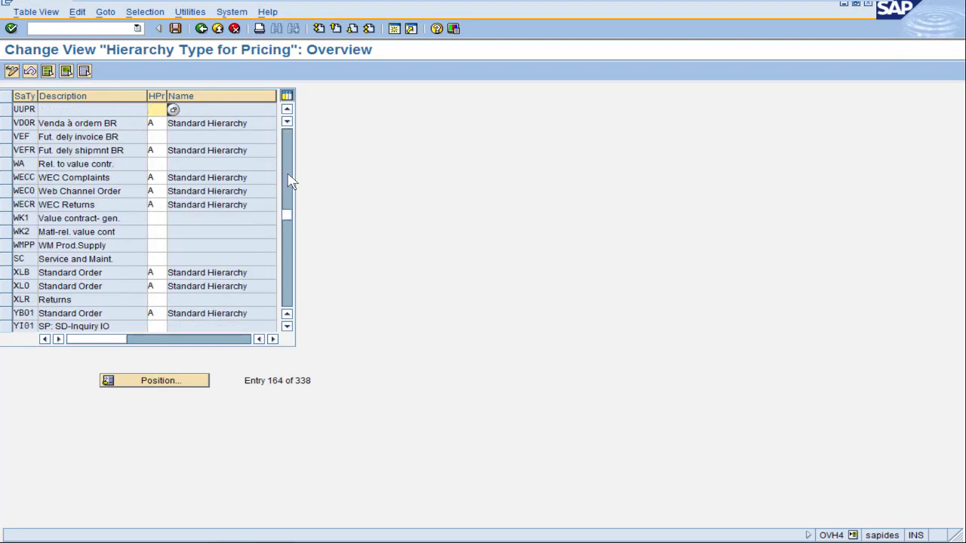
left_click(288, 181)
left_click(289, 185)
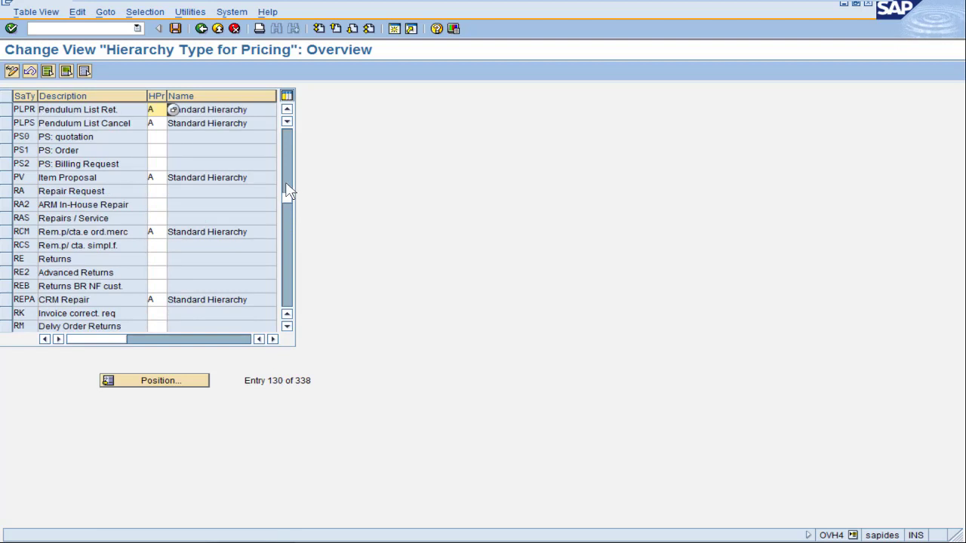
left_click(285, 234)
left_click(6, 218)
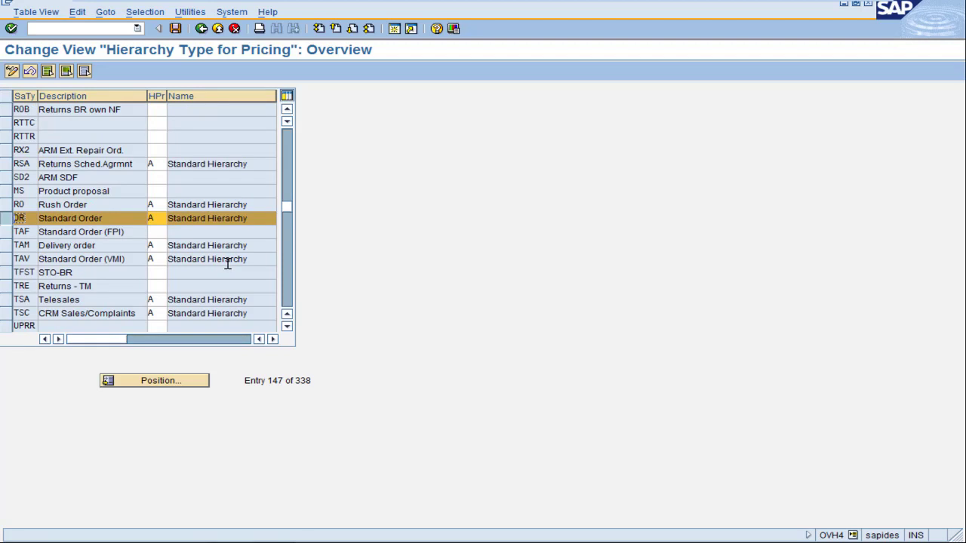
left_click(200, 29)
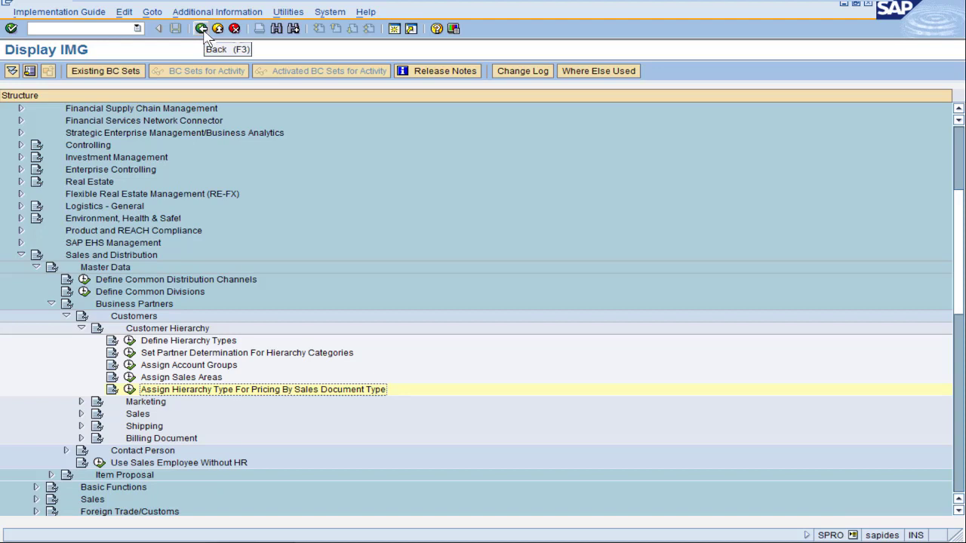
Switch to the Maintain Customer Hierarchy window and widen the hierarchy tree to show the Relevant for pricing and Rel.f.rebate columns
mouse_move(311, 538)
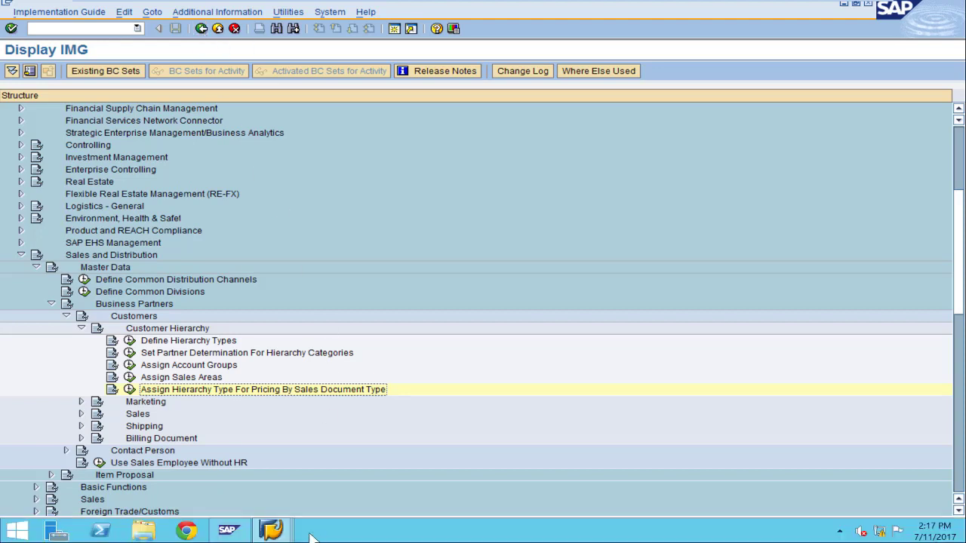
left_click(273, 531)
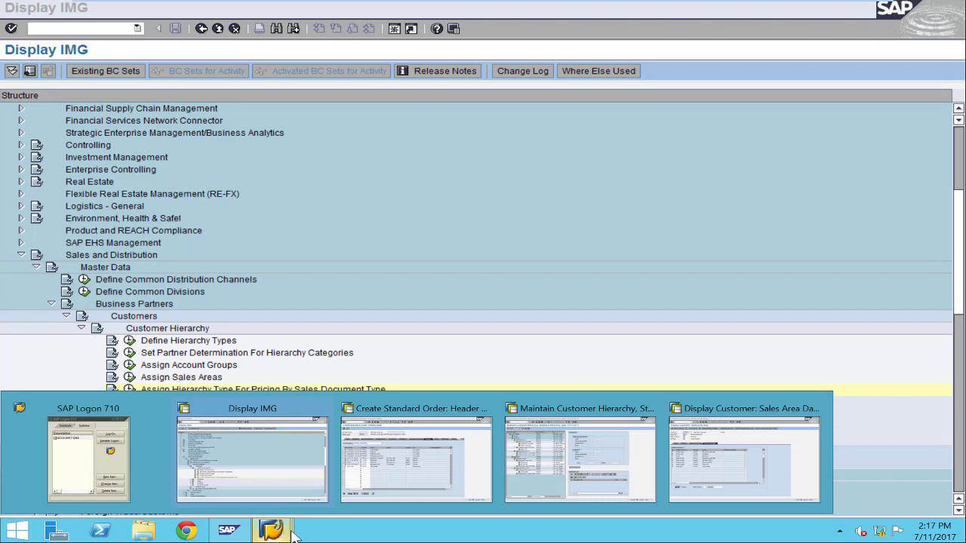
left_click(549, 486)
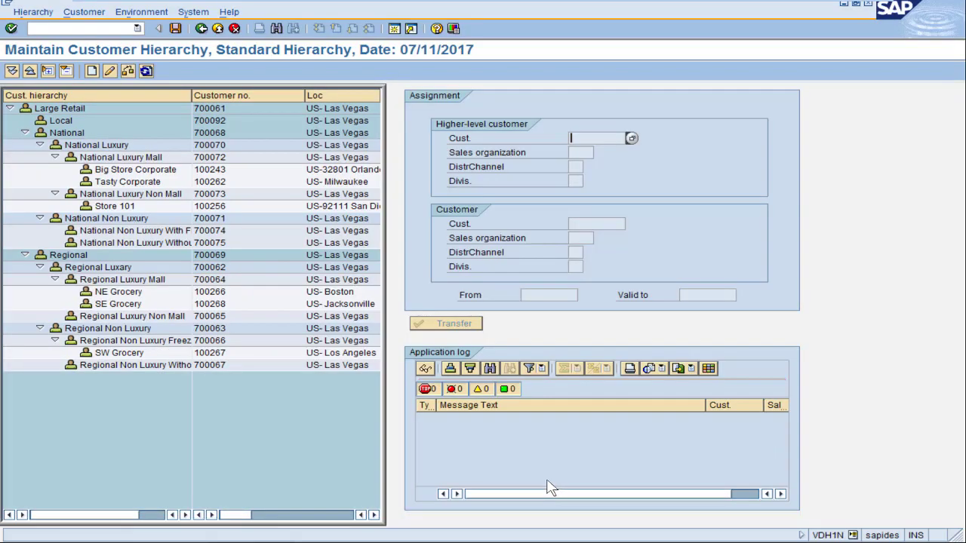
left_click_drag(383, 385, 757, 348)
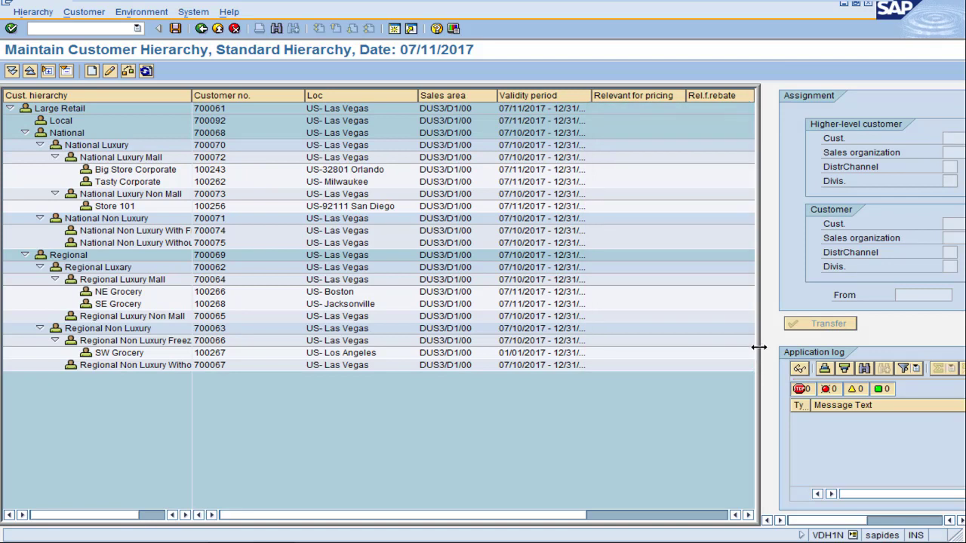
Open the sales area data of the National Luxury node for change in a new session with transaction XD02
left_click(211, 148)
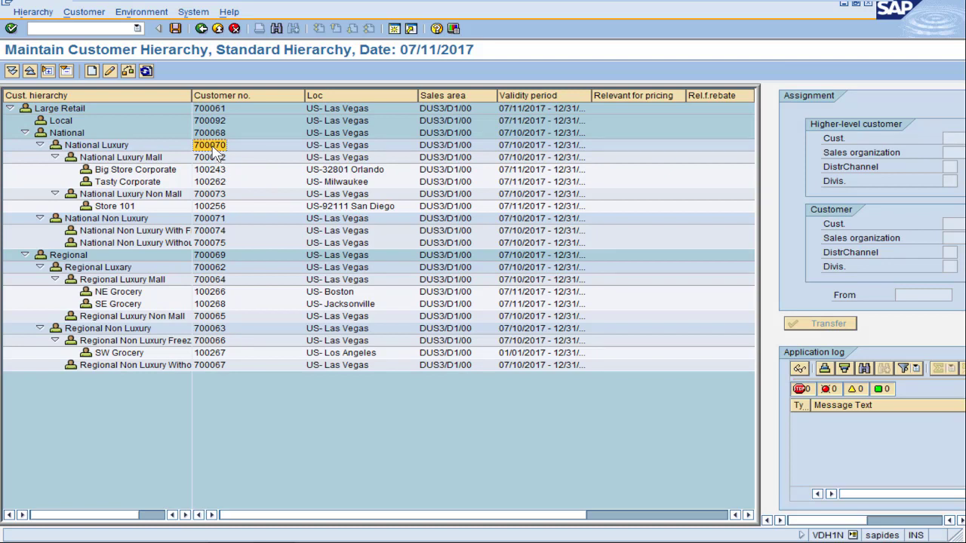
left_click(395, 31)
type("xd02")
key("Return")
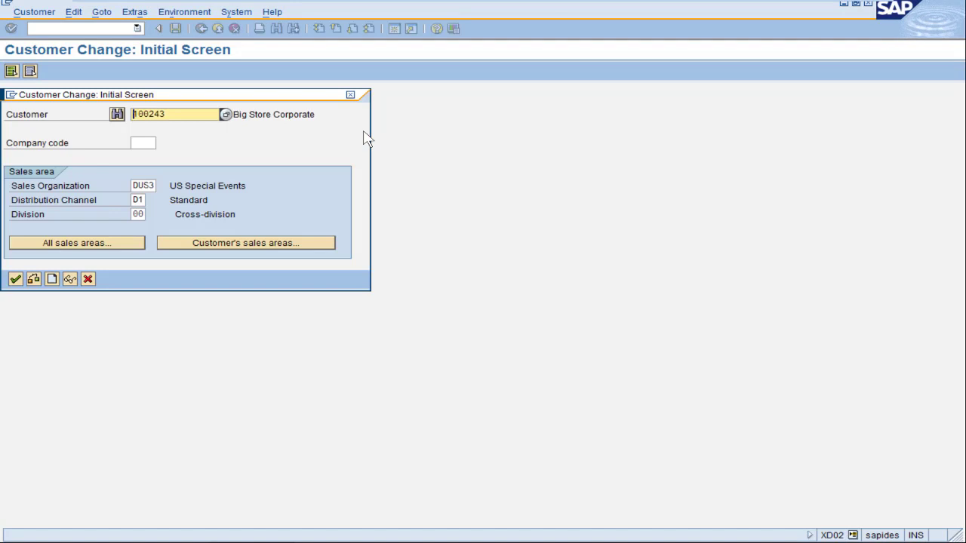
double_click(173, 114)
type("700070")
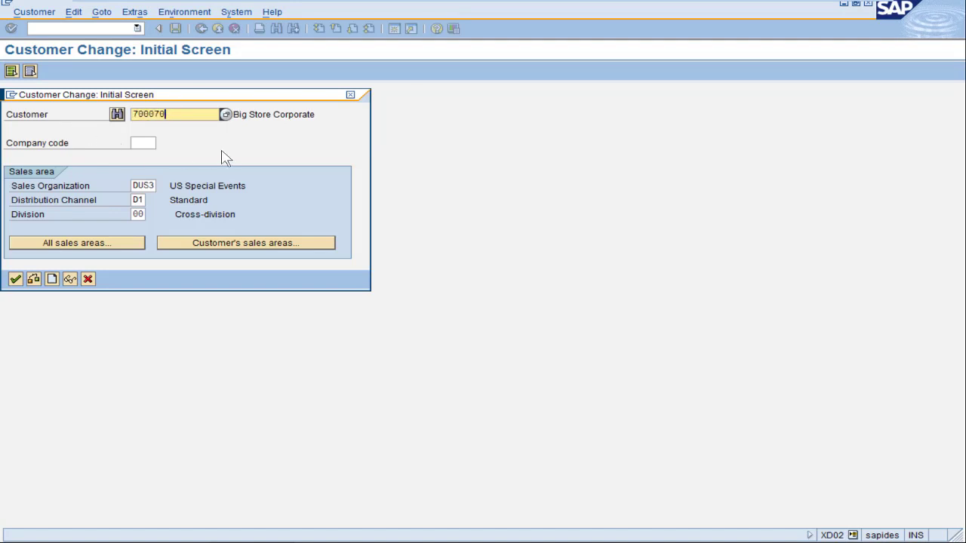
key("Return")
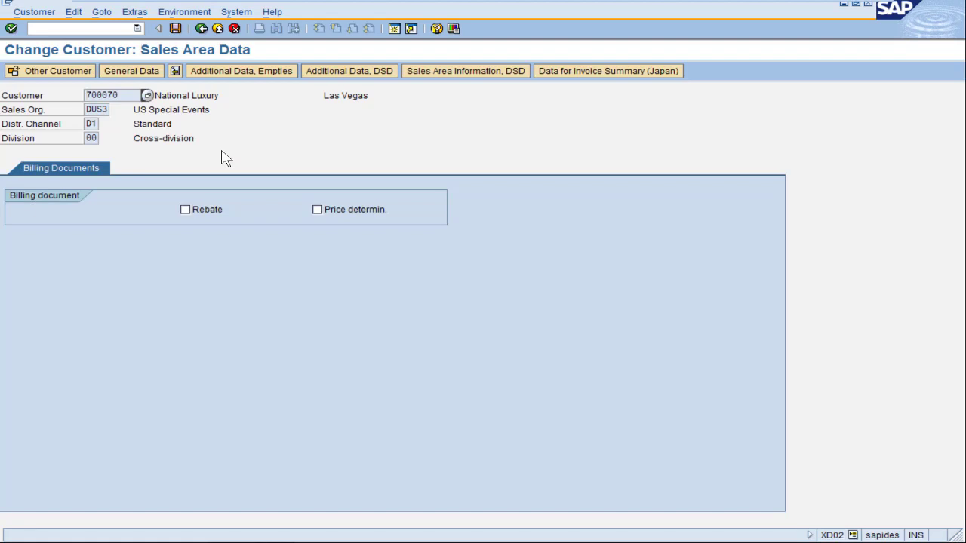
Enable Rebate and Price determin. for the National Luxury node, then save the customer and acknowledge the hierarchy update notice
left_click(186, 210)
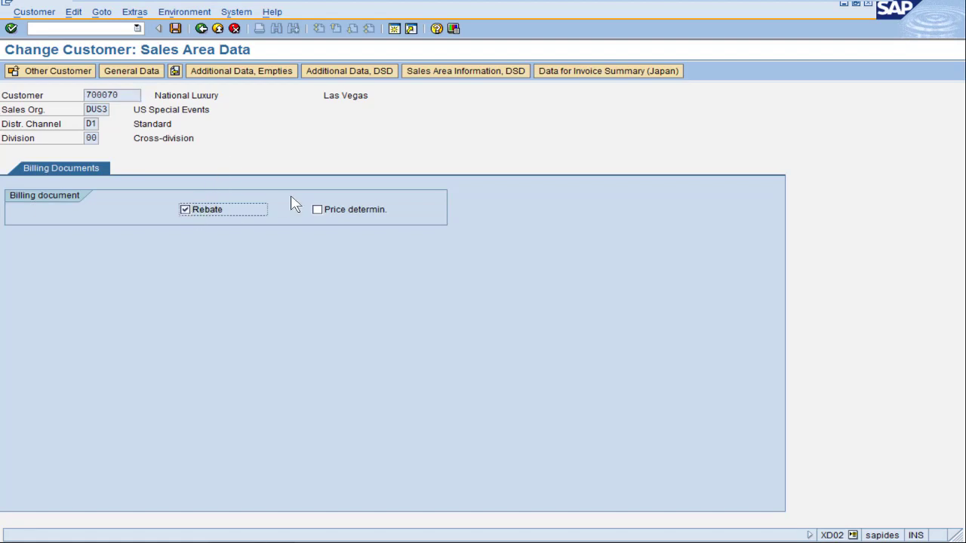
left_click(317, 211)
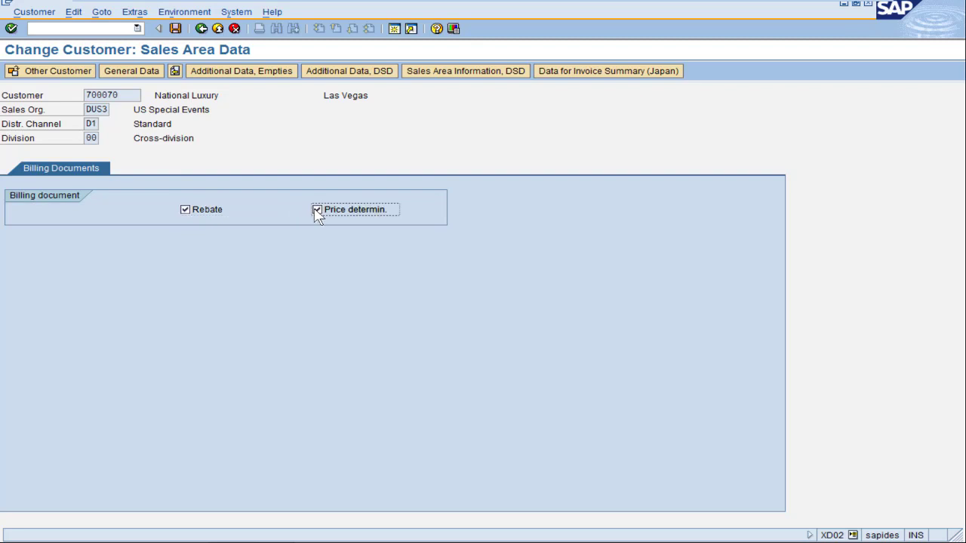
left_click(175, 30)
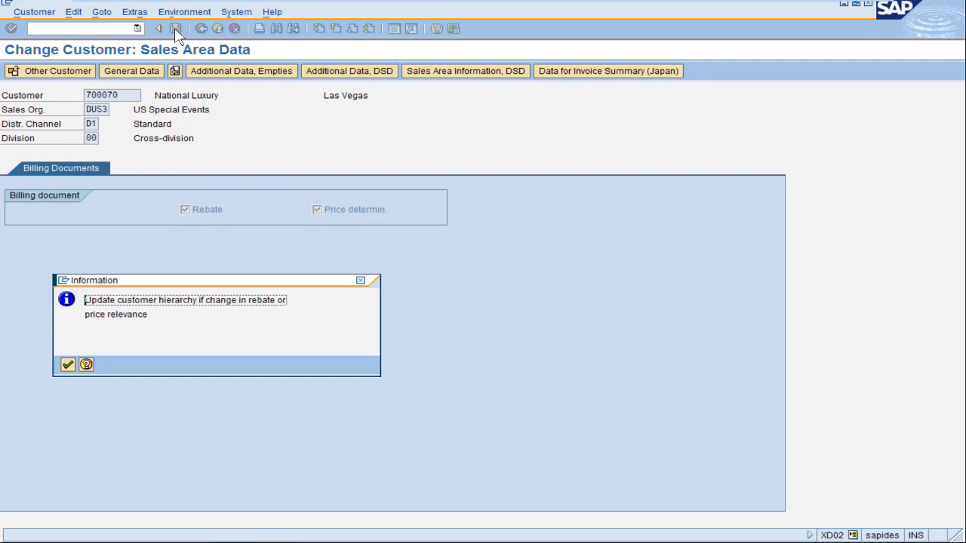
left_click(68, 364)
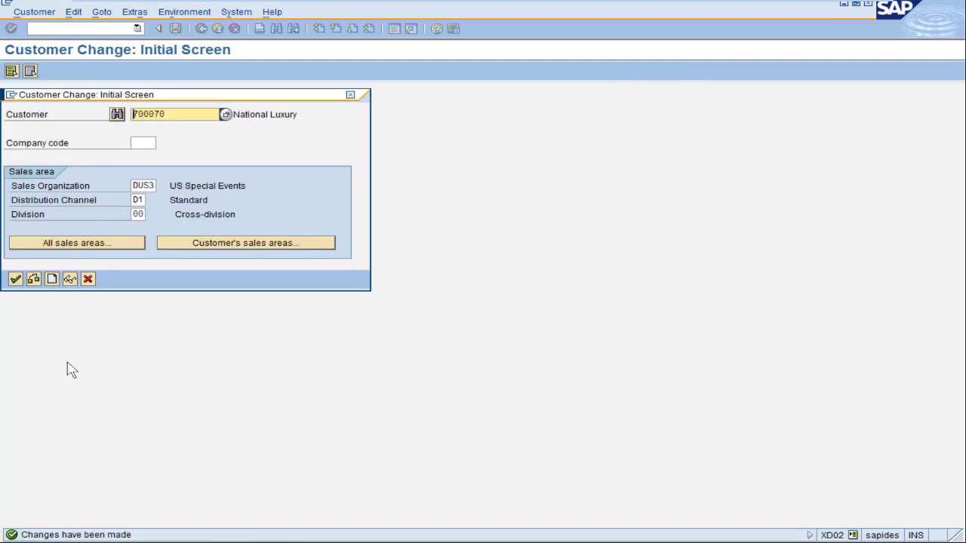
Return to the customer hierarchy and update the National Luxury node with its changed pricing and rebate relevance
mouse_move(266, 535)
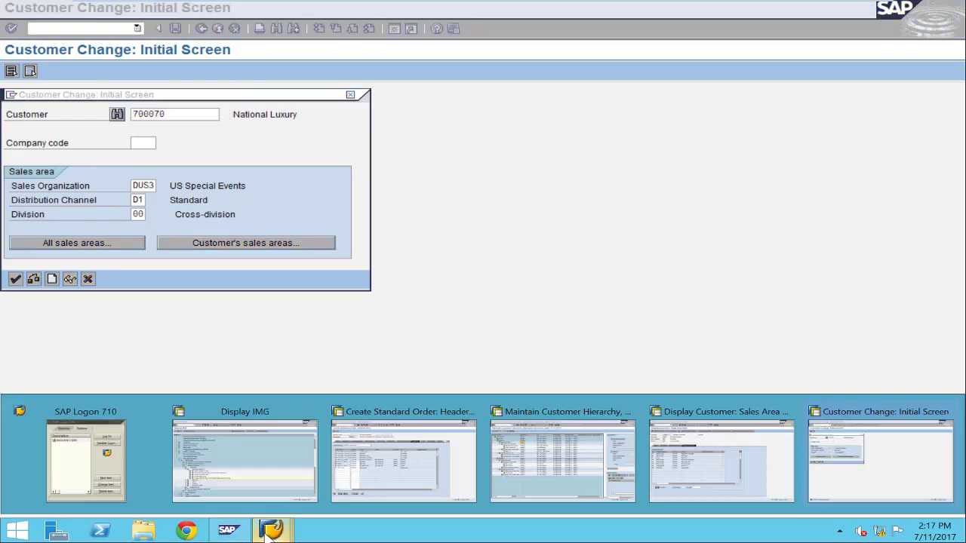
left_click(544, 489)
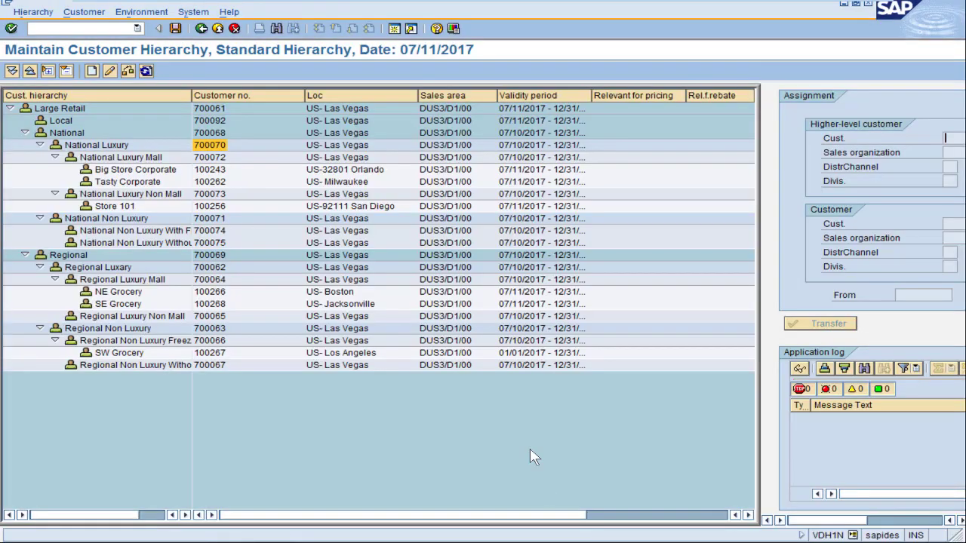
left_click(57, 147)
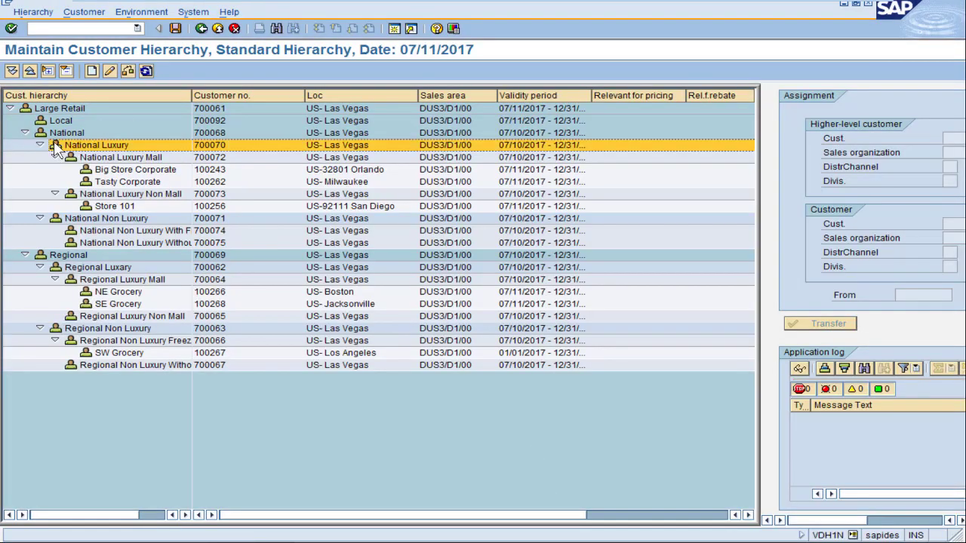
left_click(146, 71)
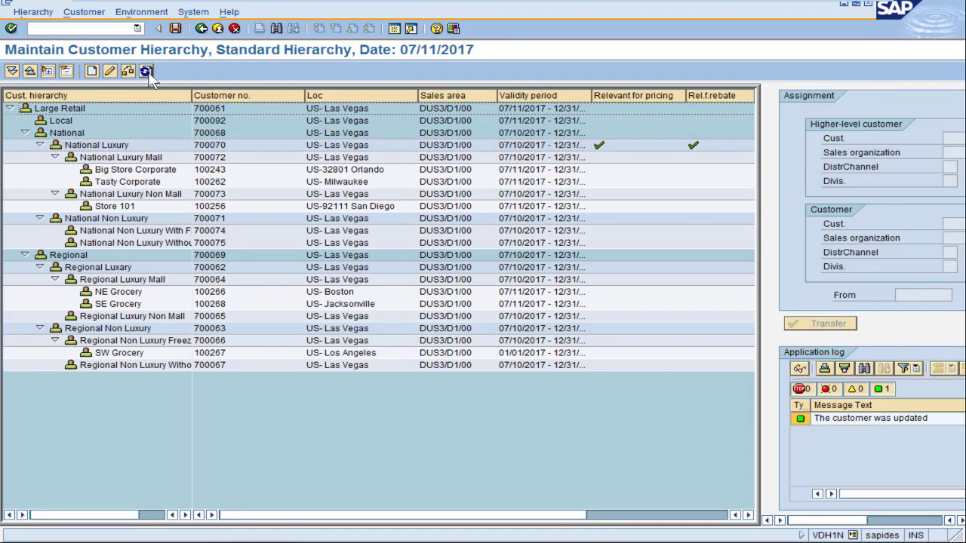
left_click_drag(516, 519, 558, 519)
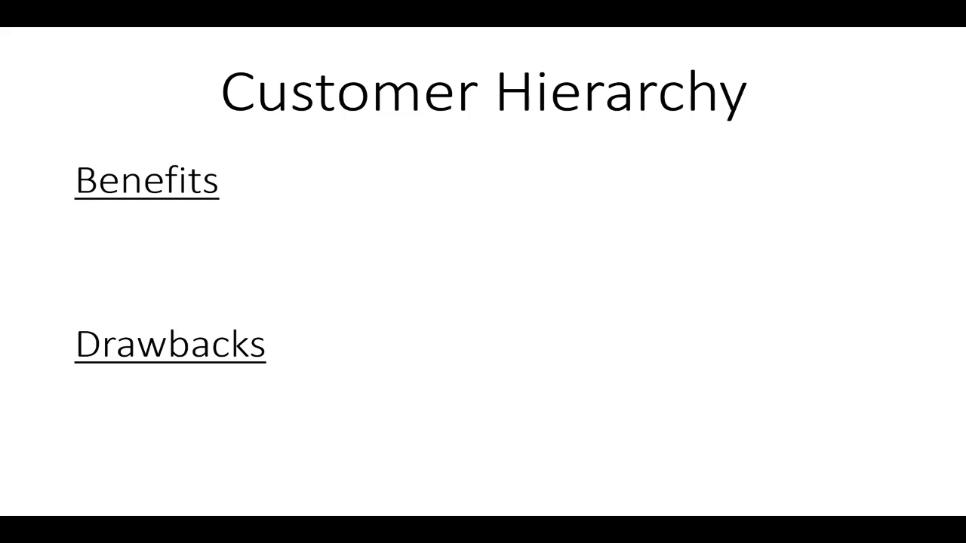
key("Right")
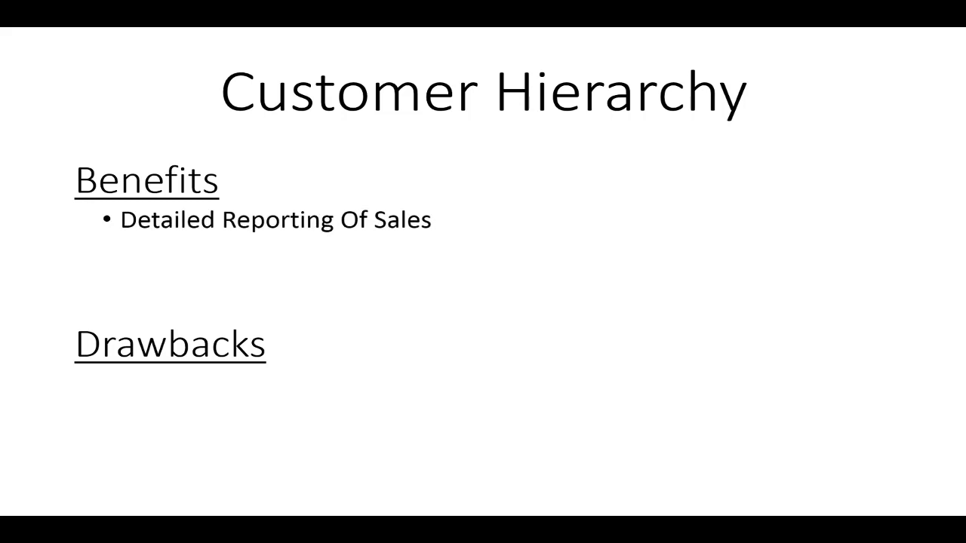
key("Right")
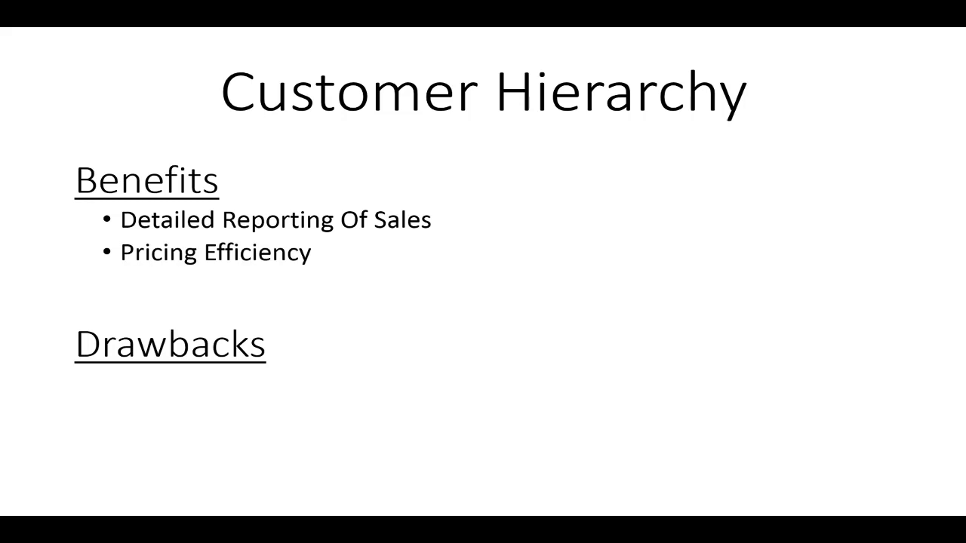